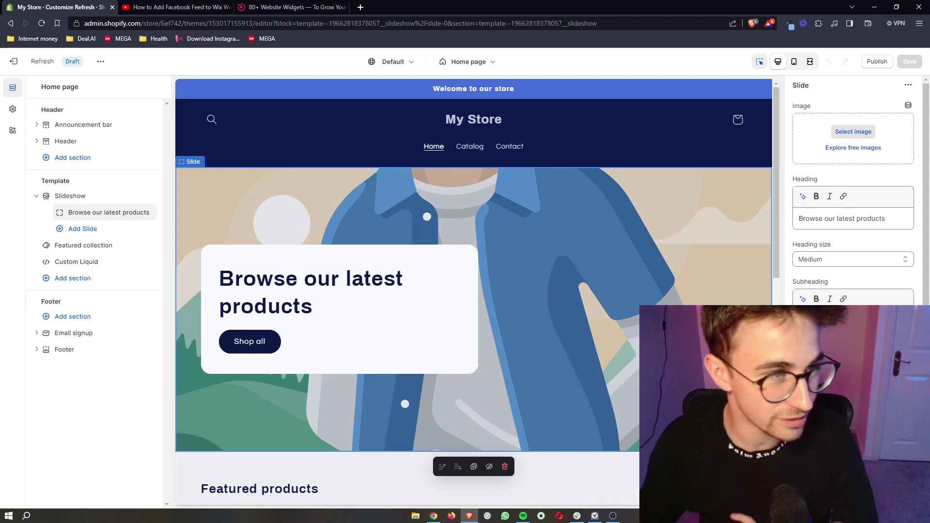
{"action": "scroll", "coordinate": [472, 291], "scroll_direction": "down", "scroll_amount": 3}
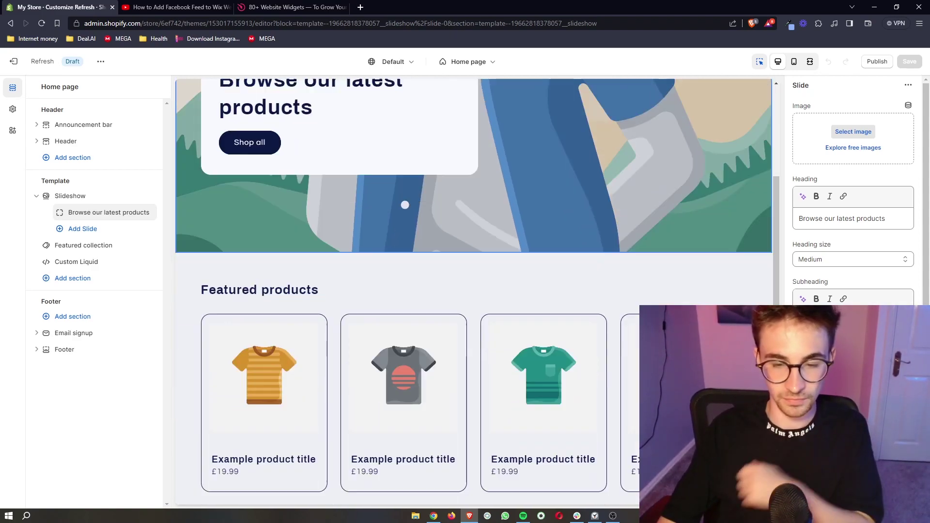
{"action": "scroll", "coordinate": [472, 291], "scroll_direction": "down", "scroll_amount": 3}
{"action": "scroll", "coordinate": [606, 206], "scroll_direction": "up", "scroll_amount": 10}
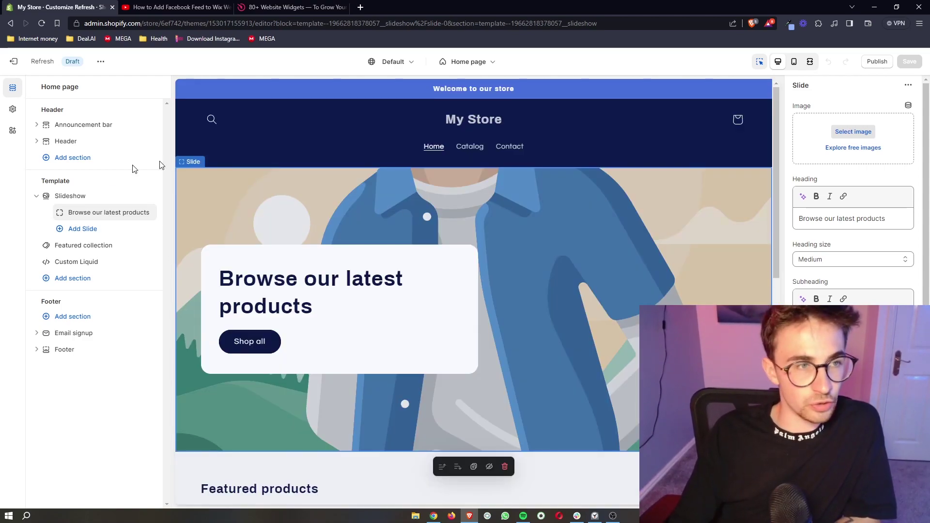
{"action": "scroll", "coordinate": [453, 218], "scroll_direction": "down", "scroll_amount": 2}
{"action": "scroll", "coordinate": [615, 241], "scroll_direction": "down", "scroll_amount": 3}
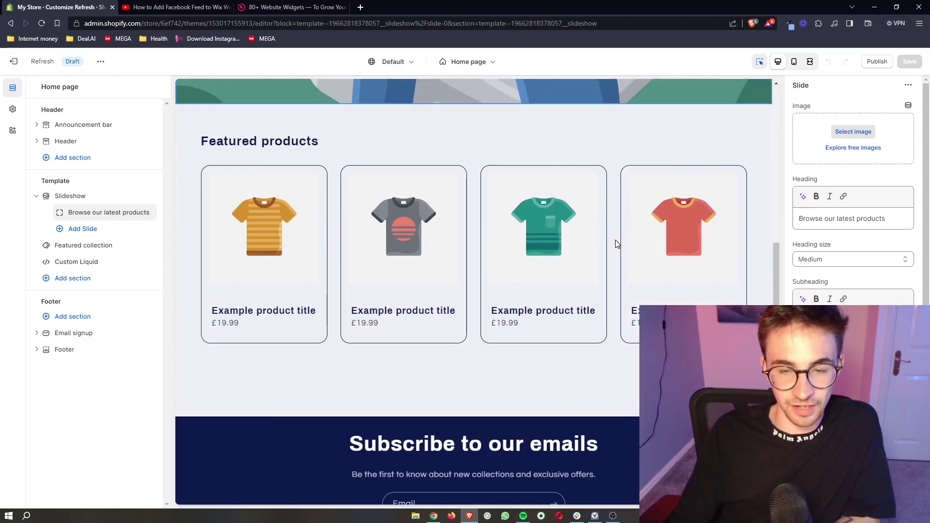
{"action": "scroll", "coordinate": [615, 241], "scroll_direction": "down", "scroll_amount": 2}
{"action": "scroll", "coordinate": [605, 283], "scroll_direction": "down", "scroll_amount": 2}
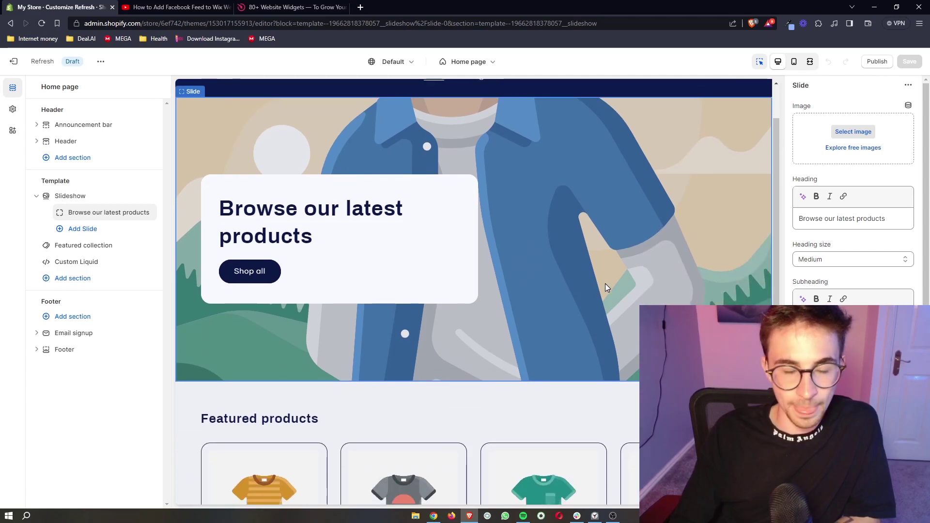
{"action": "scroll", "coordinate": [566, 302], "scroll_direction": "down", "scroll_amount": 1}
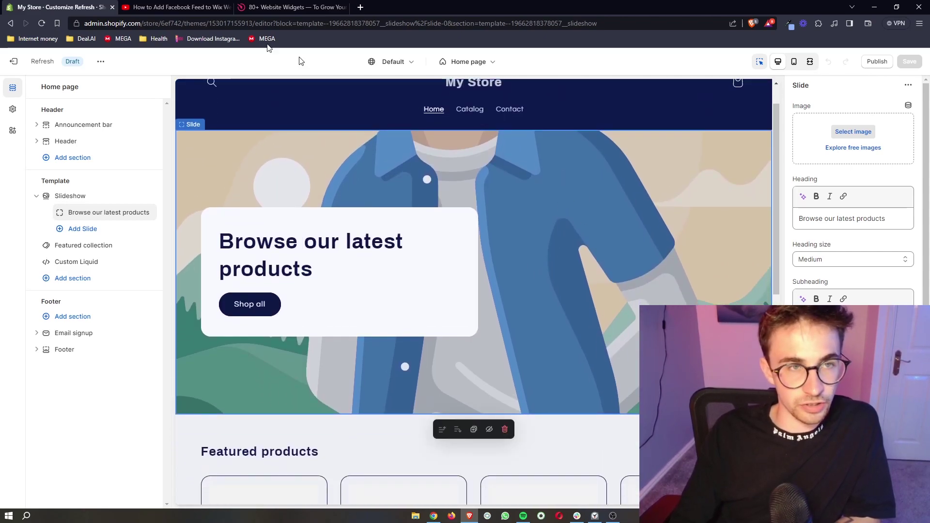
Highlight the Elfsight sign-up link in the YouTube description, then go to the Elfsight homepage
{"action": "left_click", "coordinate": [174, 7]}
{"action": "scroll", "coordinate": [282, 348], "scroll_direction": "down", "scroll_amount": 1}
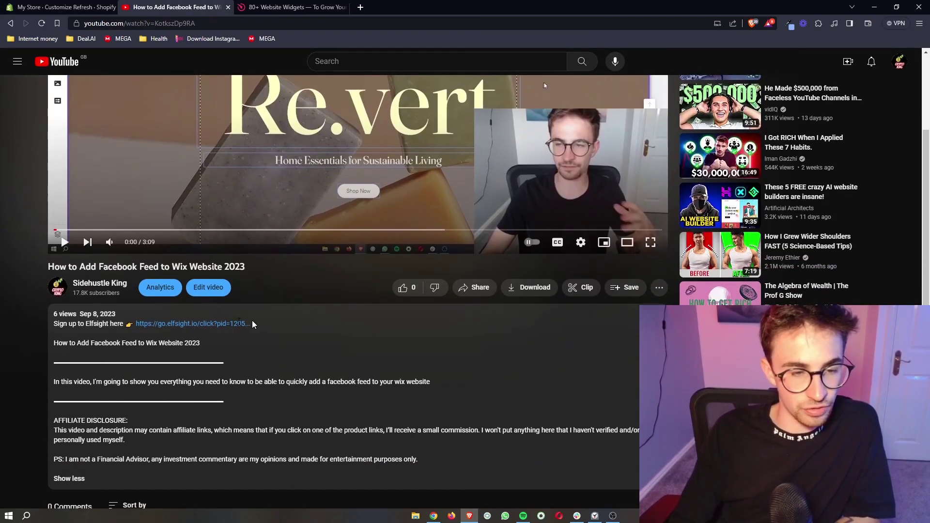
{"action": "left_click_drag", "start_coordinate": [252, 324], "coordinate": [144, 324]}
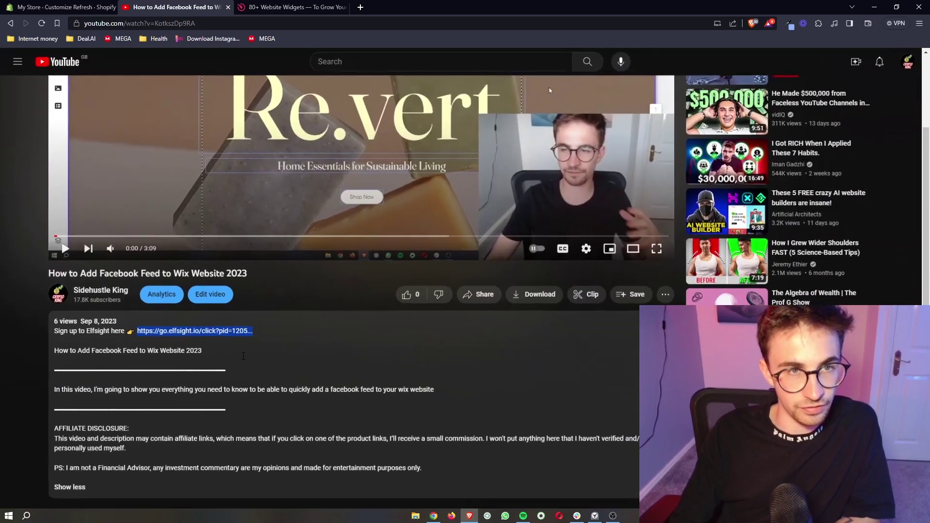
{"action": "scroll", "coordinate": [413, 53], "scroll_direction": "up", "scroll_amount": 1}
{"action": "left_click", "coordinate": [326, 5]}
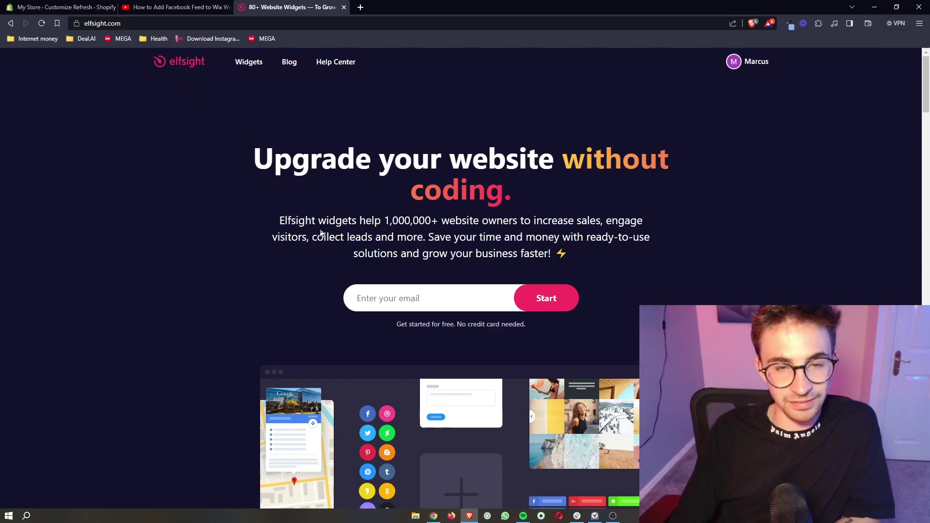
Check the Shopify theme editor, then come back to the Elfsight homepage
{"action": "left_click", "coordinate": [62, 7]}
{"action": "scroll", "coordinate": [377, 343], "scroll_direction": "down", "scroll_amount": 1}
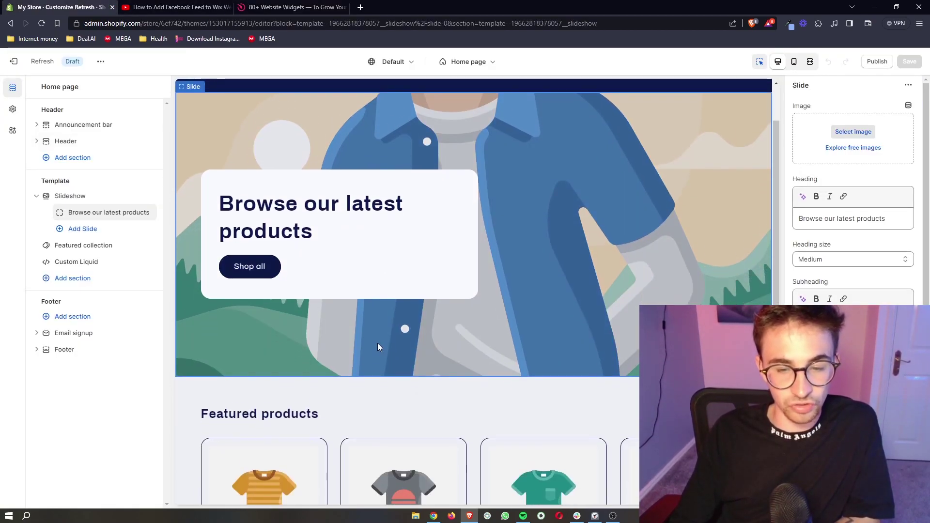
{"action": "scroll", "coordinate": [378, 343], "scroll_direction": "down", "scroll_amount": 2}
{"action": "scroll", "coordinate": [533, 375], "scroll_direction": "down", "scroll_amount": 3}
{"action": "scroll", "coordinate": [533, 376], "scroll_direction": "down", "scroll_amount": 1}
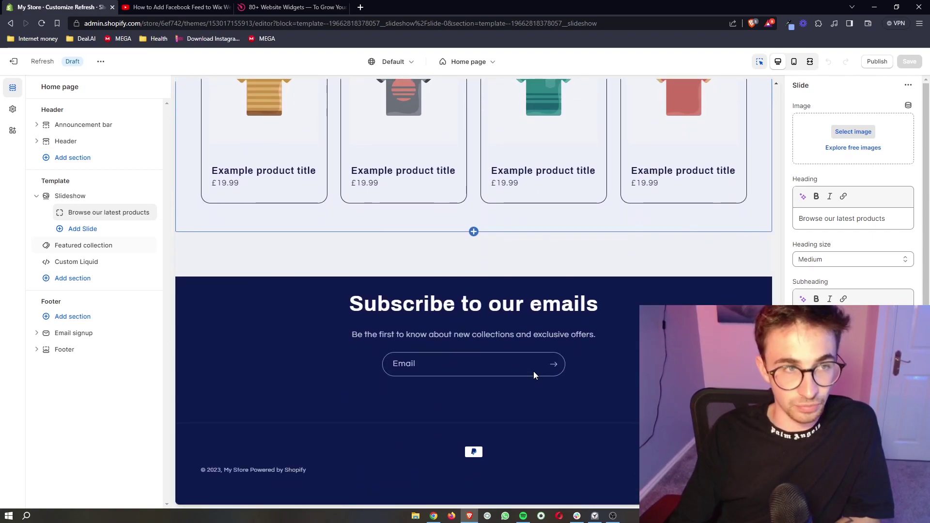
{"action": "scroll", "coordinate": [533, 375], "scroll_direction": "up", "scroll_amount": 1}
{"action": "scroll", "coordinate": [536, 375], "scroll_direction": "up", "scroll_amount": 1}
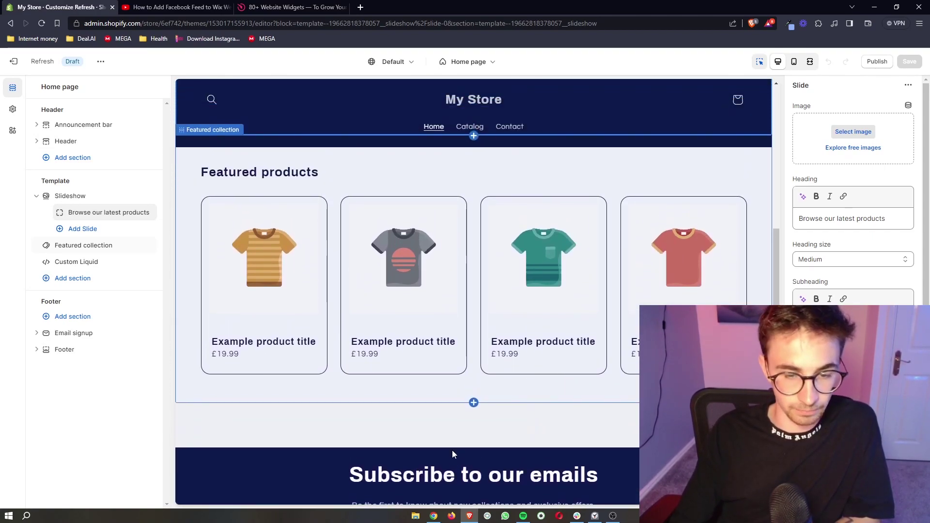
{"action": "left_click", "coordinate": [294, 7]}
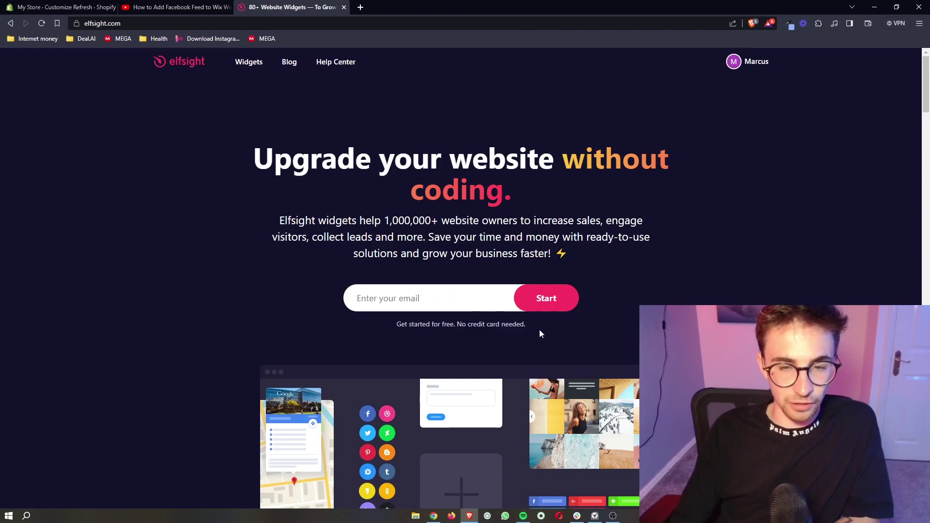
{"action": "mouse_move", "coordinate": [524, 325]}
{"action": "left_mouse_down"}
{"action": "mouse_move", "coordinate": [389, 327]}
{"action": "mouse_move", "coordinate": [527, 327]}
{"action": "left_mouse_up"}
{"action": "left_click", "coordinate": [402, 335]}
Zoom in, enter an email in the Start sign-up field, then delete it
{"action": "key", "text": "ctrl+plus"}
{"action": "key", "text": "ctrl+plus"}
{"action": "key", "text": "ctrl+plus"}
{"action": "left_click", "coordinate": [432, 301]}
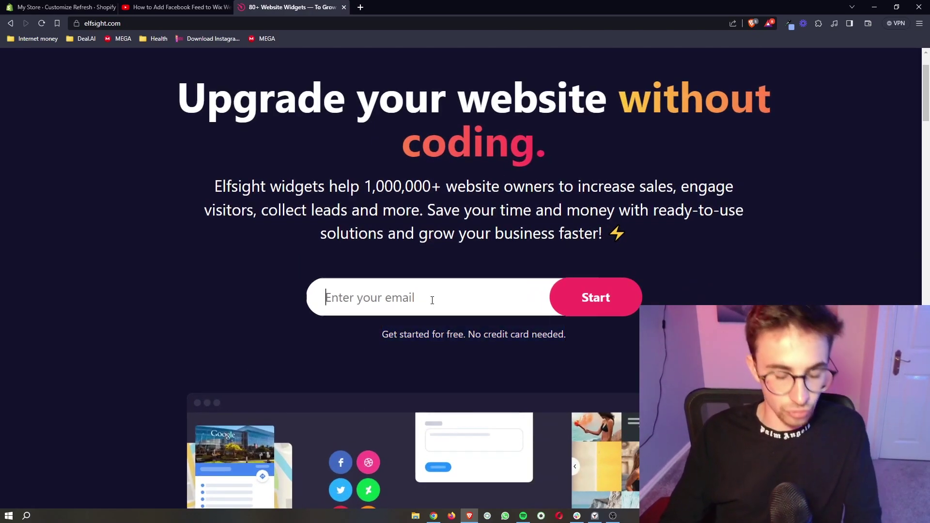
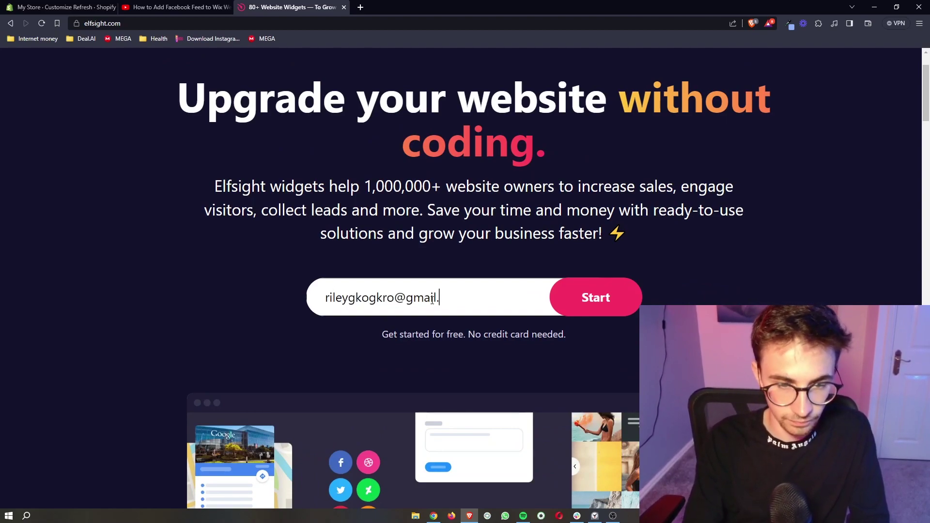
{"action": "key", "text": "ctrl+minus"}
{"action": "key", "text": "ctrl+minus"}
{"action": "key", "text": "ctrl+minus"}
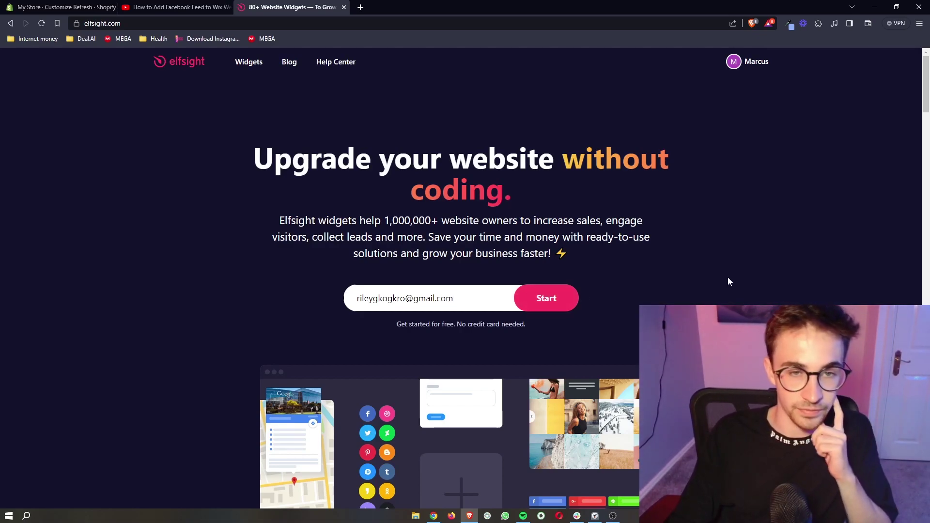
{"action": "left_click_drag", "start_coordinate": [454, 298], "coordinate": [388, 298]}
{"action": "key", "text": "BackSpace"}
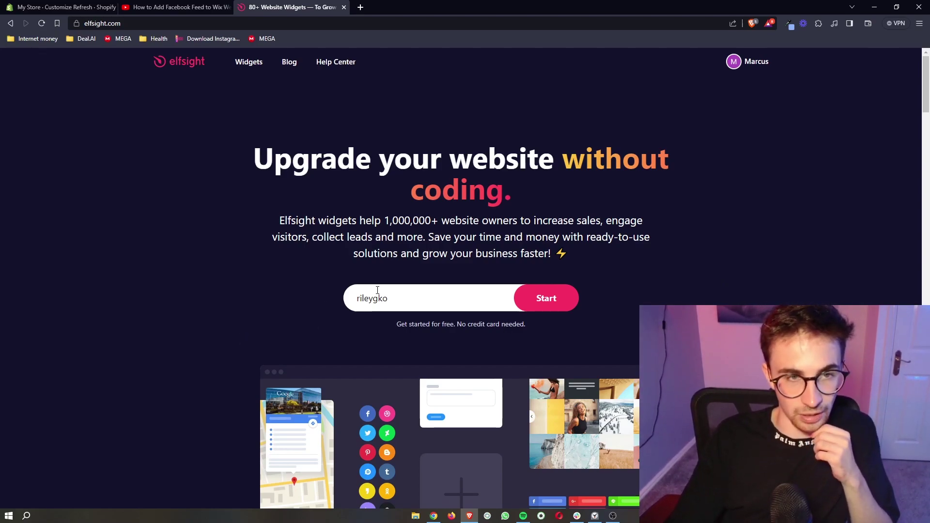
{"action": "mouse_move", "coordinate": [249, 62]}
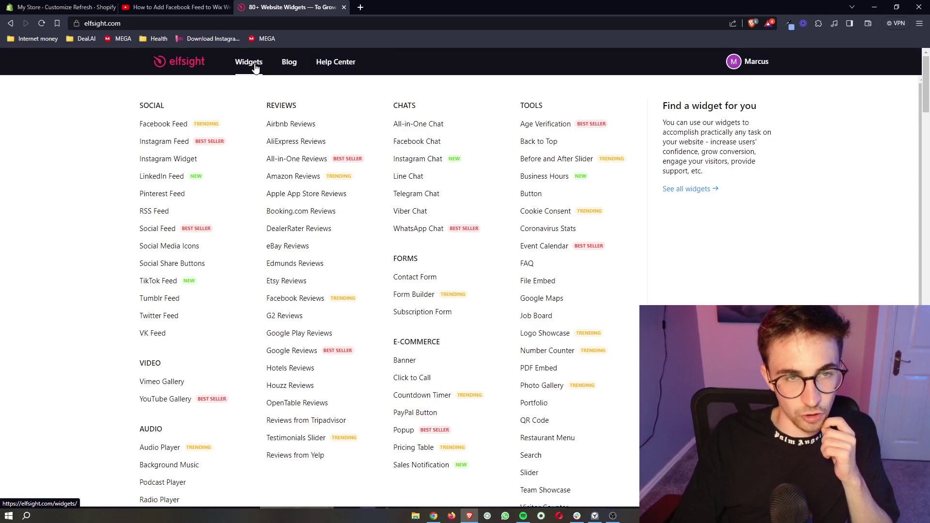
Go to the Widgets page and search the catalogue for 'test'
{"action": "left_click", "coordinate": [255, 66]}
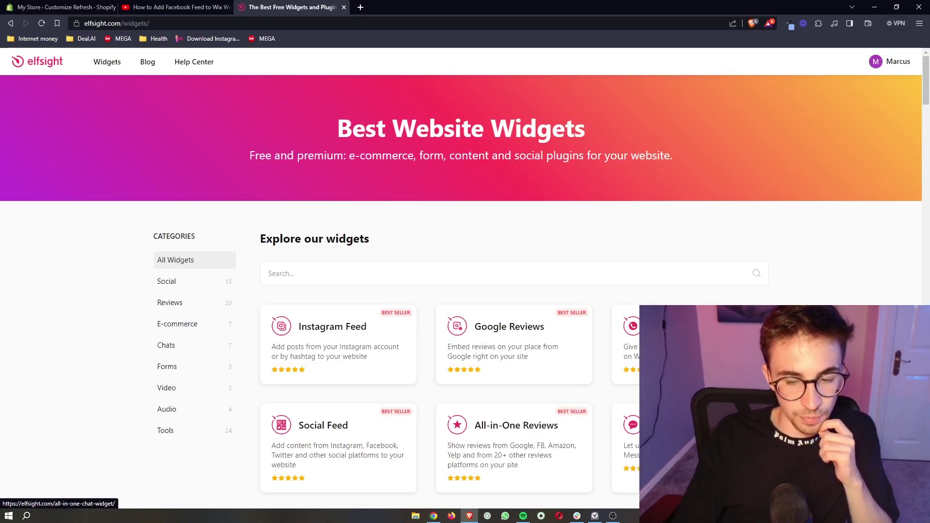
{"action": "scroll", "coordinate": [690, 216], "scroll_direction": "down", "scroll_amount": 2}
{"action": "scroll", "coordinate": [686, 214], "scroll_direction": "down", "scroll_amount": 2}
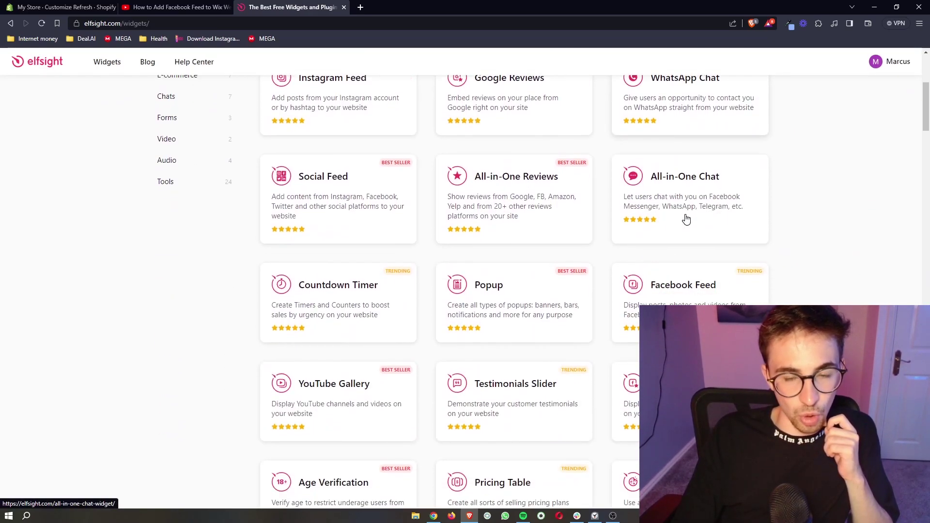
{"action": "scroll", "coordinate": [685, 216], "scroll_direction": "down", "scroll_amount": 2}
{"action": "scroll", "coordinate": [685, 219], "scroll_direction": "down", "scroll_amount": 1}
{"action": "scroll", "coordinate": [686, 219], "scroll_direction": "down", "scroll_amount": 1}
{"action": "scroll", "coordinate": [685, 218], "scroll_direction": "down", "scroll_amount": 2}
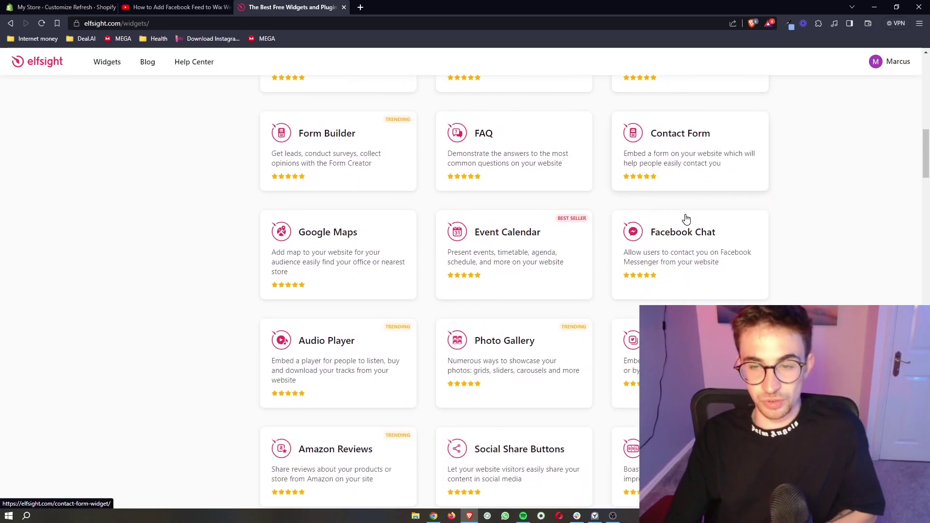
{"action": "scroll", "coordinate": [685, 219], "scroll_direction": "down", "scroll_amount": 1}
{"action": "scroll", "coordinate": [685, 219], "scroll_direction": "down", "scroll_amount": 1}
{"action": "scroll", "coordinate": [685, 219], "scroll_direction": "down", "scroll_amount": 2}
{"action": "scroll", "coordinate": [685, 219], "scroll_direction": "down", "scroll_amount": 1}
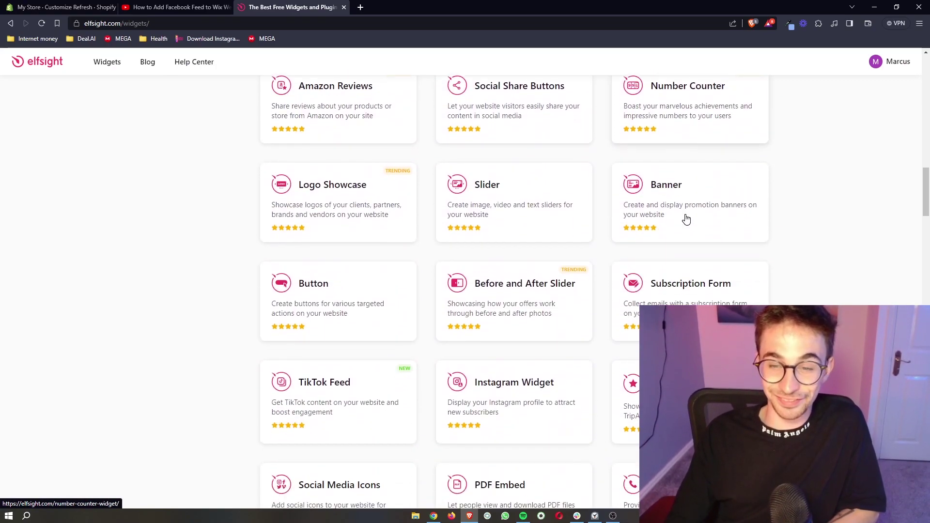
{"action": "scroll", "coordinate": [685, 219], "scroll_direction": "down", "scroll_amount": 2}
{"action": "scroll", "coordinate": [685, 218], "scroll_direction": "down", "scroll_amount": 2}
{"action": "scroll", "coordinate": [686, 218], "scroll_direction": "up", "scroll_amount": 10}
{"action": "scroll", "coordinate": [685, 219], "scroll_direction": "up", "scroll_amount": 3}
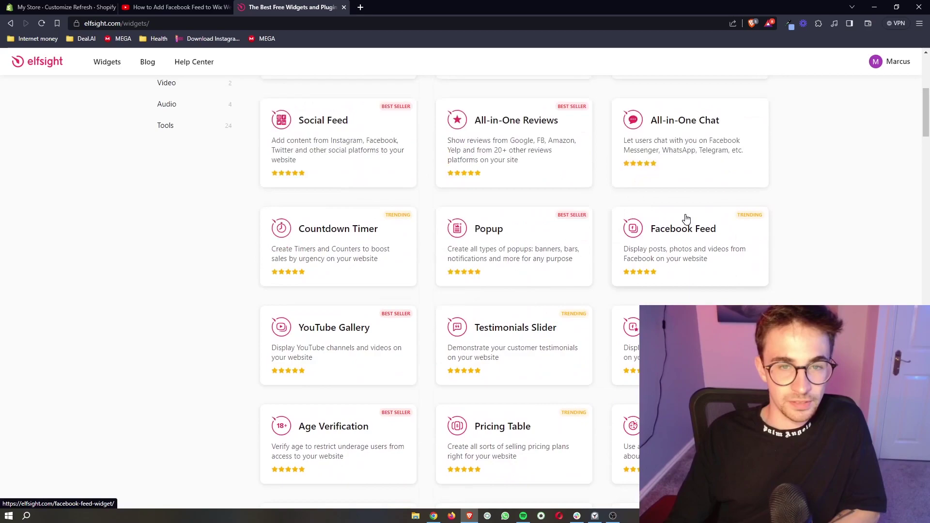
{"action": "scroll", "coordinate": [686, 218], "scroll_direction": "up", "scroll_amount": 4}
{"action": "left_click", "coordinate": [372, 267]}
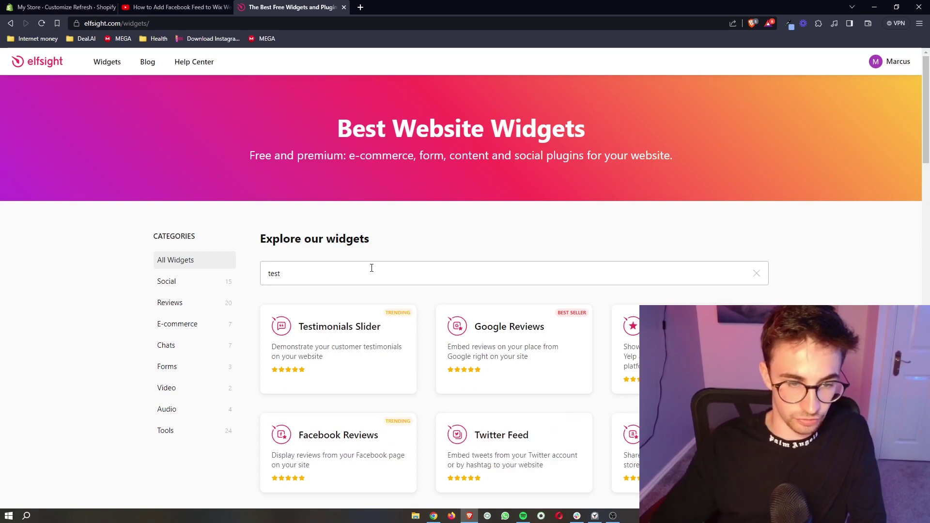
{"action": "scroll", "coordinate": [398, 278], "scroll_direction": "down", "scroll_amount": 1}
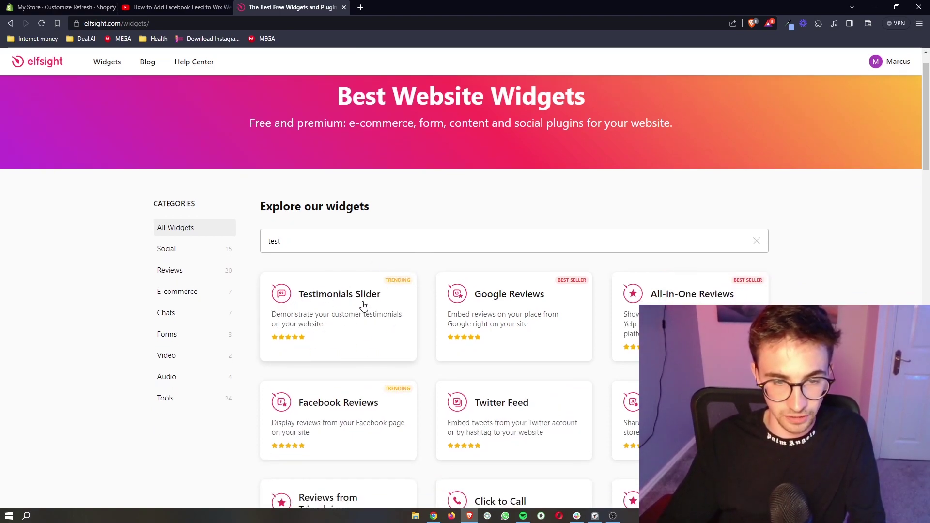
Open Testimonials Slider, compare Rotator, Carousel, Grid, List and Cards templates, and choose Slider
{"action": "left_click", "coordinate": [331, 299]}
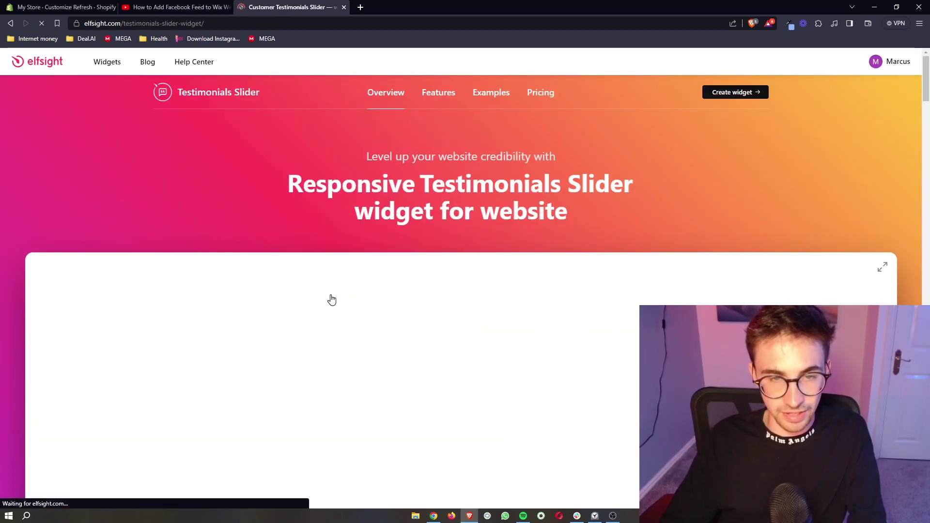
{"action": "scroll", "coordinate": [436, 204], "scroll_direction": "down", "scroll_amount": 2}
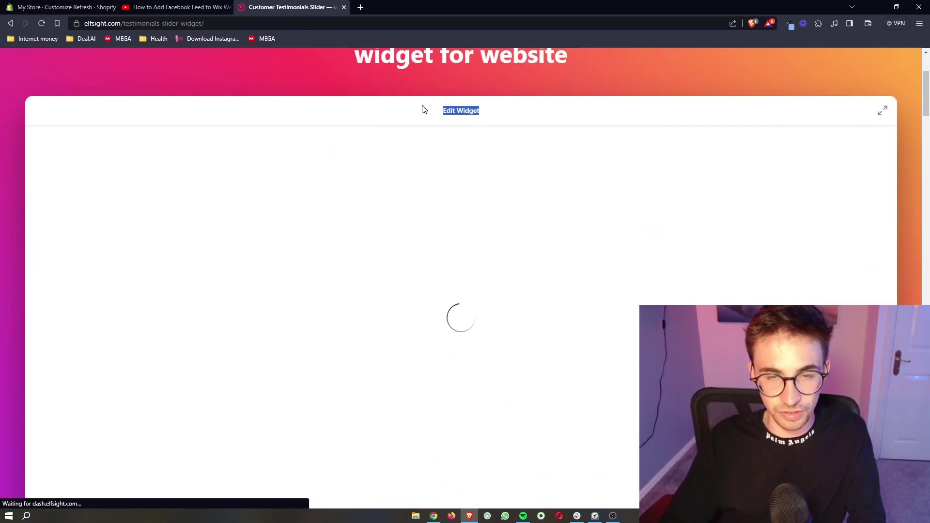
{"action": "scroll", "coordinate": [433, 191], "scroll_direction": "down", "scroll_amount": 1}
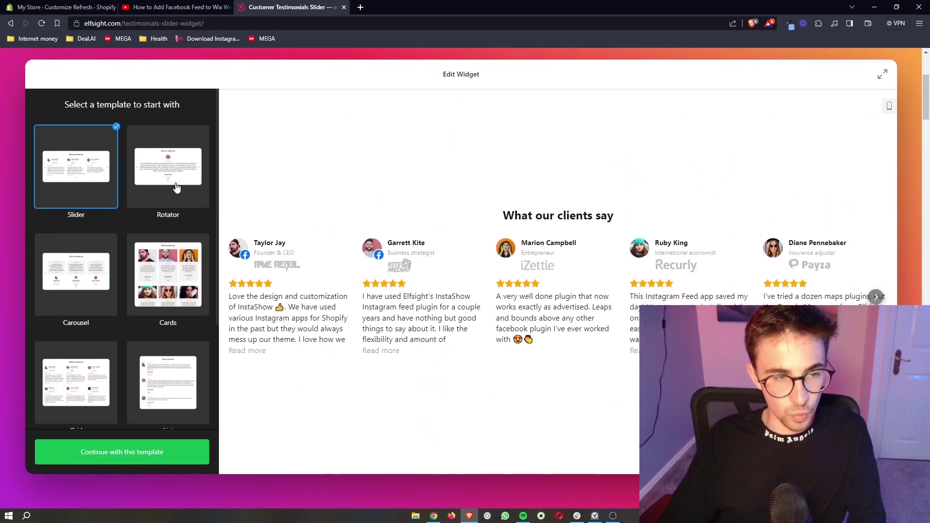
{"action": "left_click", "coordinate": [175, 187]}
{"action": "left_click", "coordinate": [72, 291]}
{"action": "scroll", "coordinate": [72, 300], "scroll_direction": "down", "scroll_amount": 2}
{"action": "scroll", "coordinate": [72, 305], "scroll_direction": "down", "scroll_amount": 1}
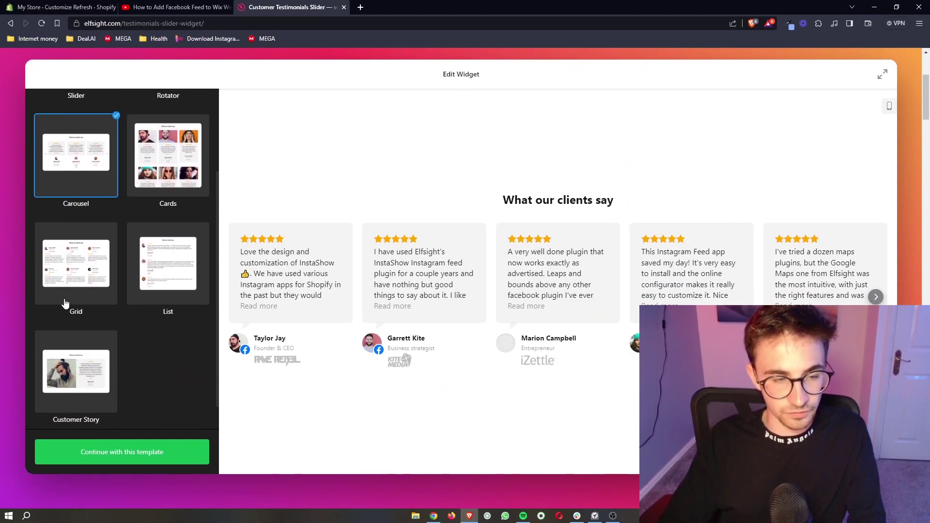
{"action": "left_click", "coordinate": [85, 266]}
{"action": "left_click", "coordinate": [168, 243]}
{"action": "scroll", "coordinate": [175, 291], "scroll_direction": "up", "scroll_amount": 2}
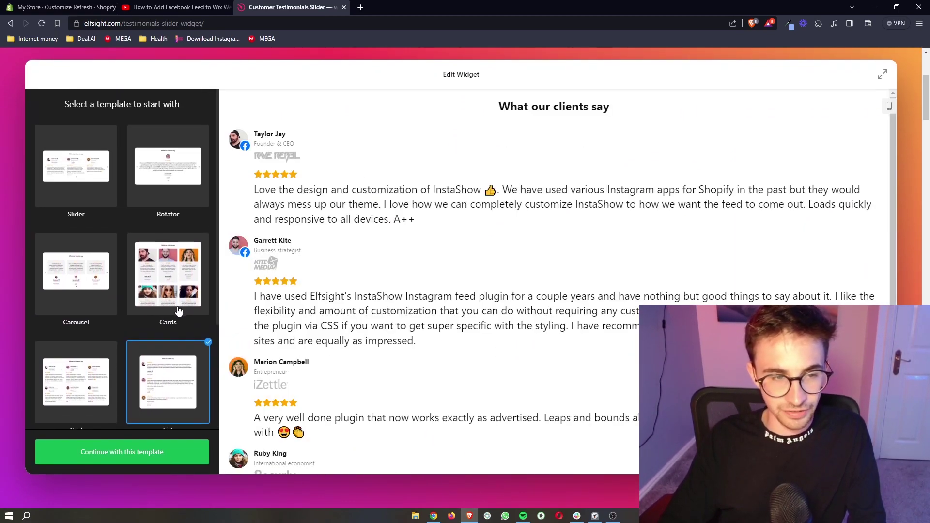
{"action": "left_click", "coordinate": [178, 310]}
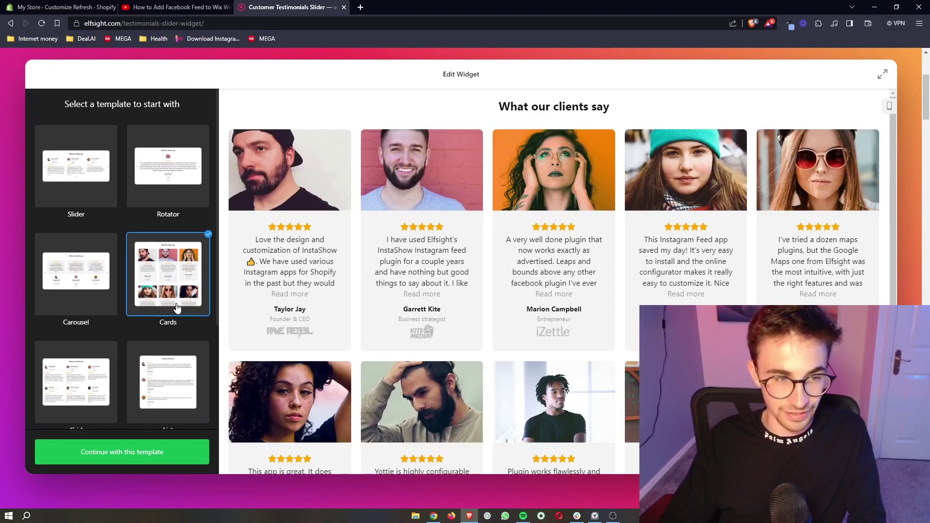
{"action": "left_click", "coordinate": [92, 198]}
{"action": "left_click", "coordinate": [183, 196]}
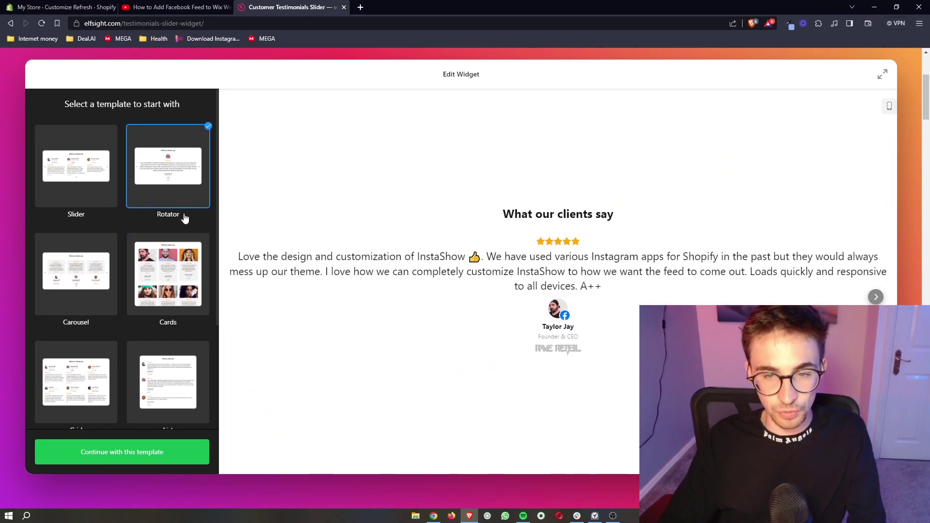
{"action": "left_click", "coordinate": [101, 194]}
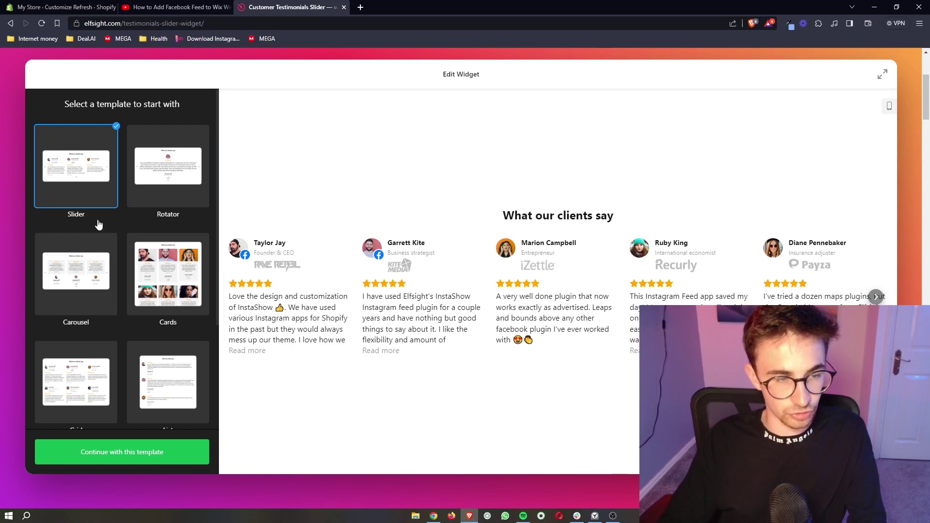
{"action": "scroll", "coordinate": [174, 384], "scroll_direction": "down", "scroll_amount": 3}
{"action": "scroll", "coordinate": [175, 379], "scroll_direction": "down", "scroll_amount": 1}
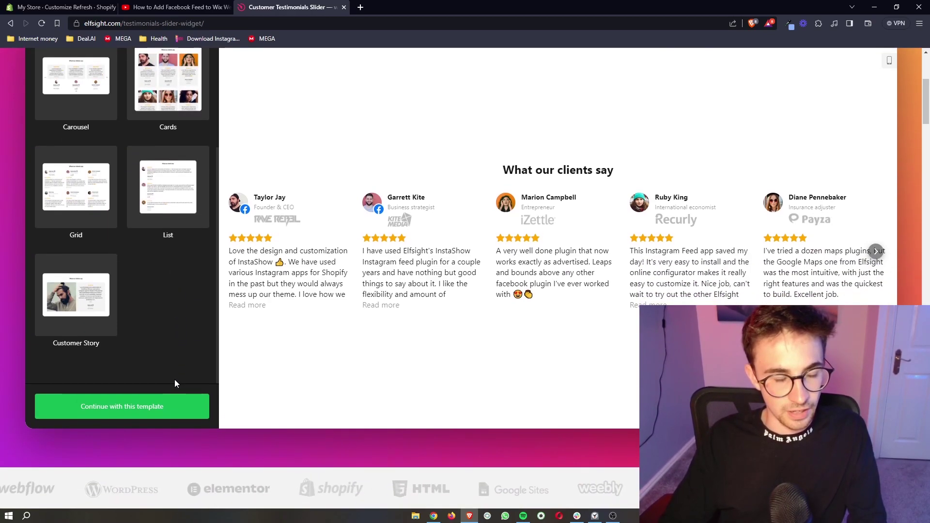
{"action": "scroll", "coordinate": [175, 380], "scroll_direction": "up", "scroll_amount": 3}
{"action": "scroll", "coordinate": [174, 379], "scroll_direction": "up", "scroll_amount": 3}
{"action": "scroll", "coordinate": [175, 379], "scroll_direction": "down", "scroll_amount": 2}
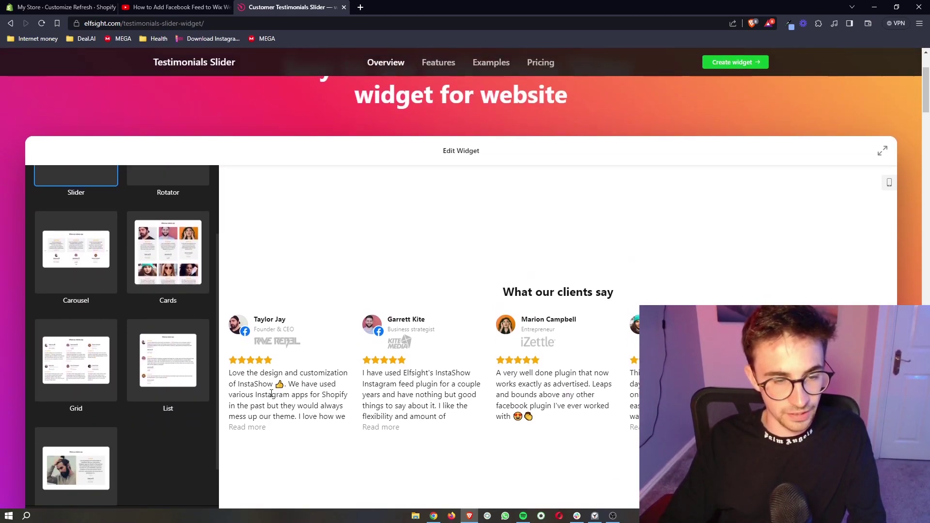
{"action": "scroll", "coordinate": [271, 394], "scroll_direction": "down", "scroll_amount": 3}
{"action": "left_click", "coordinate": [147, 435]}
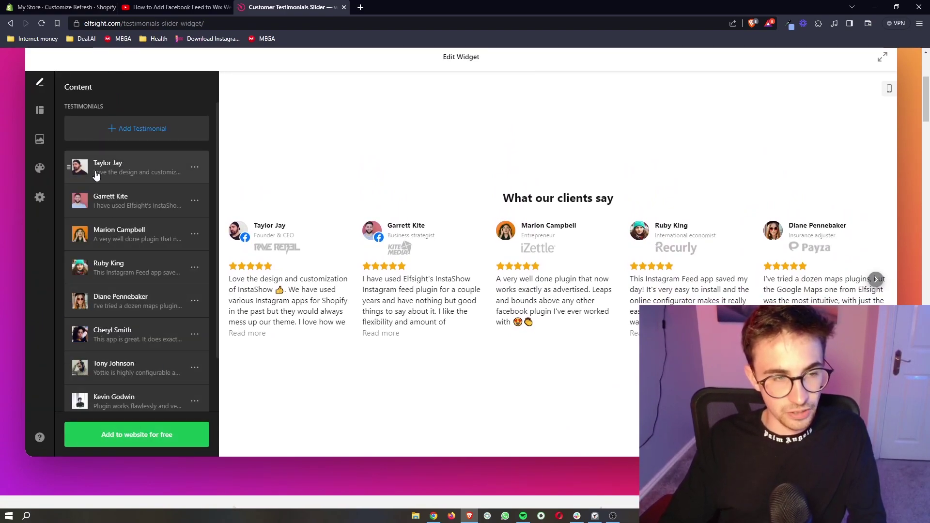
{"action": "scroll", "coordinate": [116, 178], "scroll_direction": "down", "scroll_amount": 1}
{"action": "scroll", "coordinate": [135, 181], "scroll_direction": "up", "scroll_amount": 1}
{"action": "left_click", "coordinate": [147, 175]}
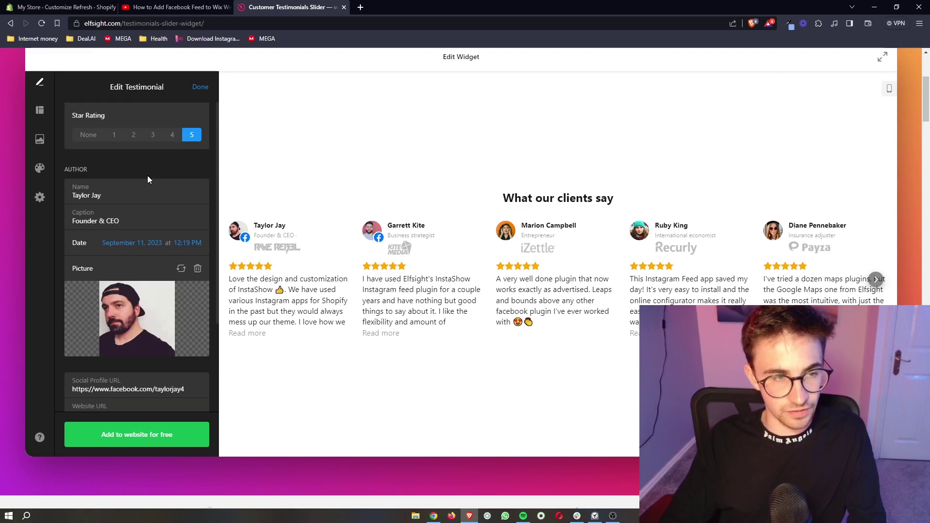
{"action": "scroll", "coordinate": [163, 179], "scroll_direction": "up", "scroll_amount": 2}
{"action": "scroll", "coordinate": [146, 286], "scroll_direction": "down", "scroll_amount": 3}
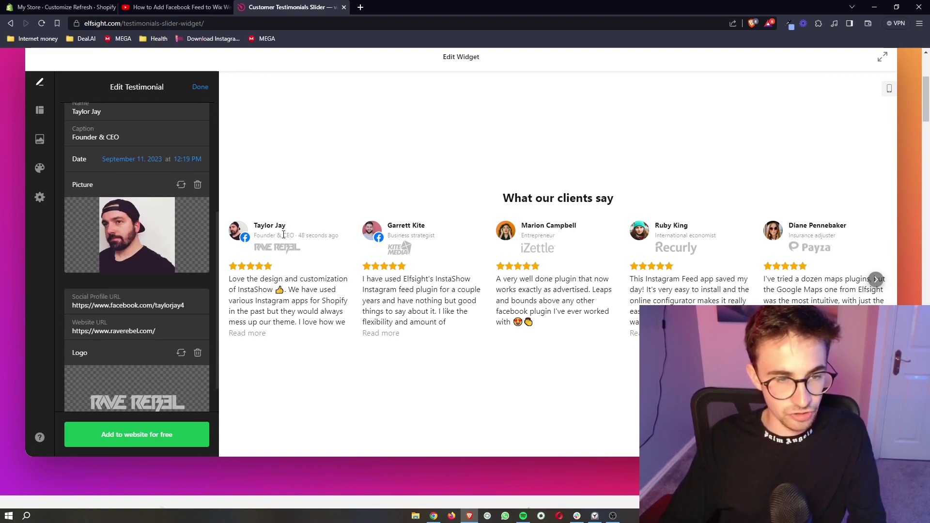
{"action": "scroll", "coordinate": [188, 287], "scroll_direction": "down", "scroll_amount": 1}
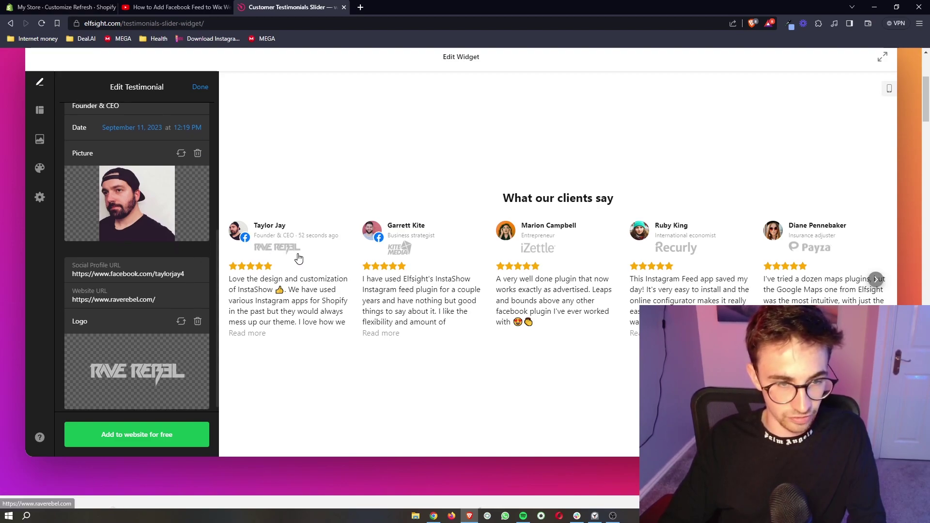
{"action": "left_click_drag", "start_coordinate": [170, 300], "coordinate": [53, 305]}
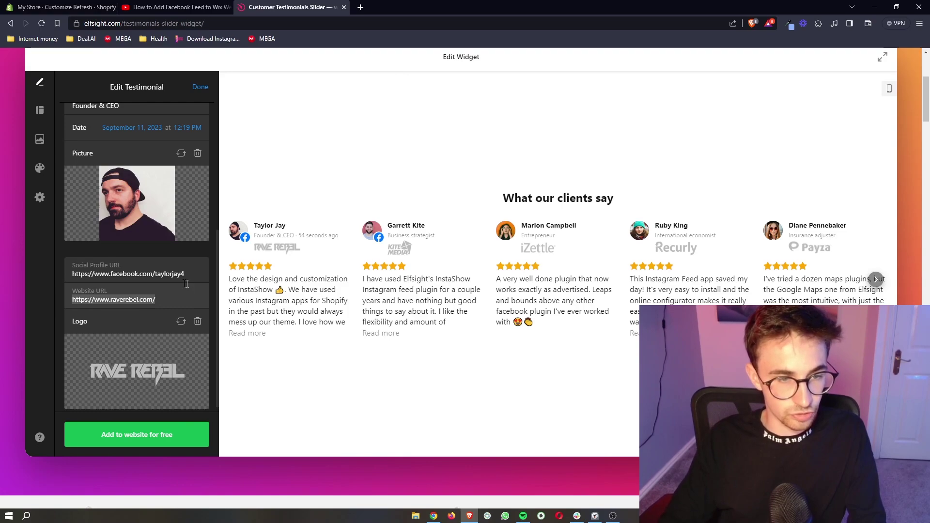
{"action": "left_click", "coordinate": [185, 302]}
Visit the raverebel.com website from the testimonial, then close that page
{"action": "left_click", "coordinate": [288, 248]}
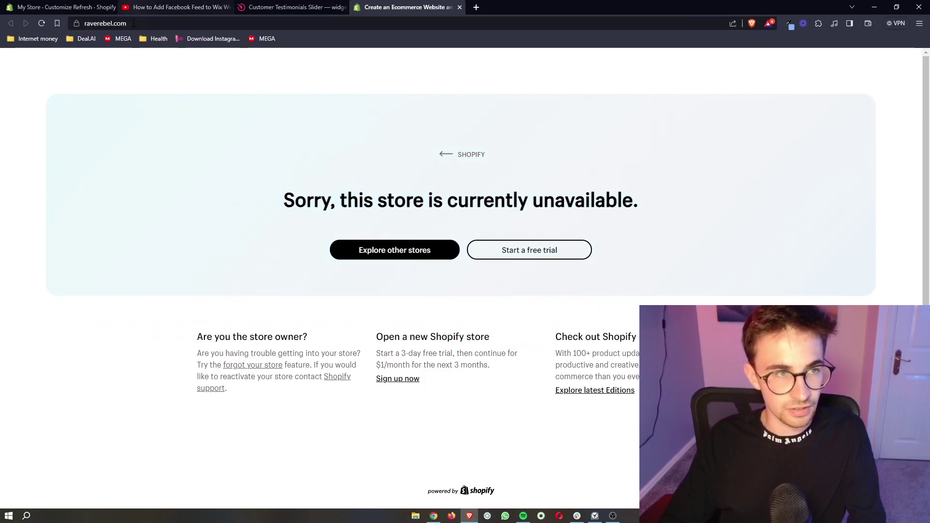
{"action": "left_click", "coordinate": [168, 6]}
{"action": "left_click", "coordinate": [407, 7]}
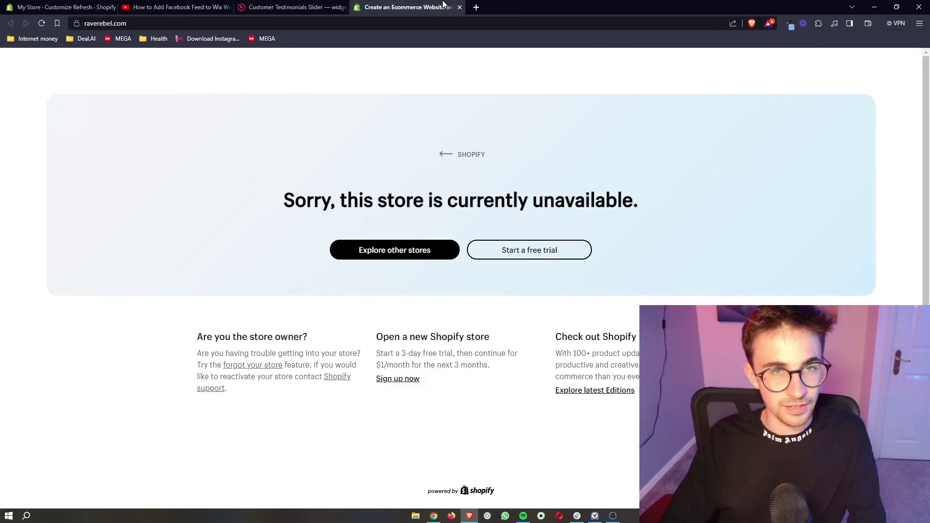
{"action": "left_click", "coordinate": [64, 23]}
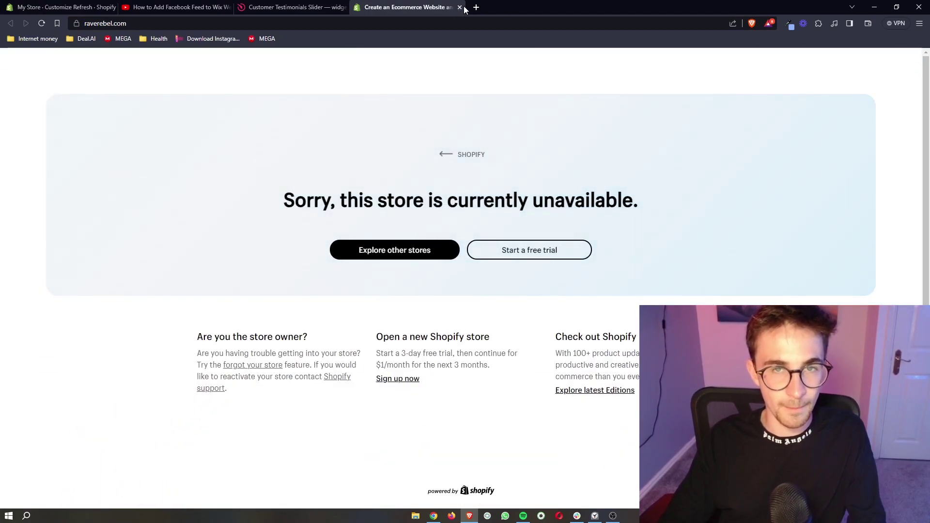
{"action": "left_click", "coordinate": [460, 7]}
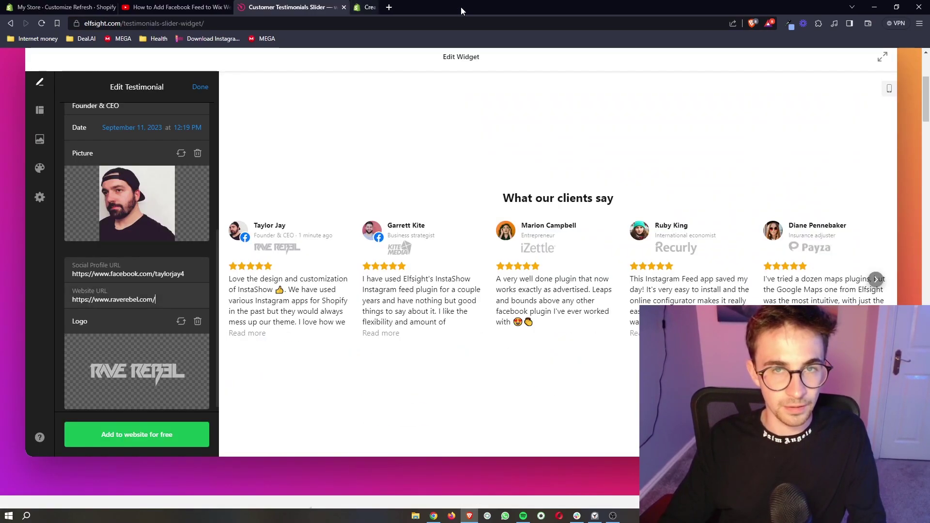
{"action": "left_click_drag", "start_coordinate": [196, 273], "coordinate": [56, 266]}
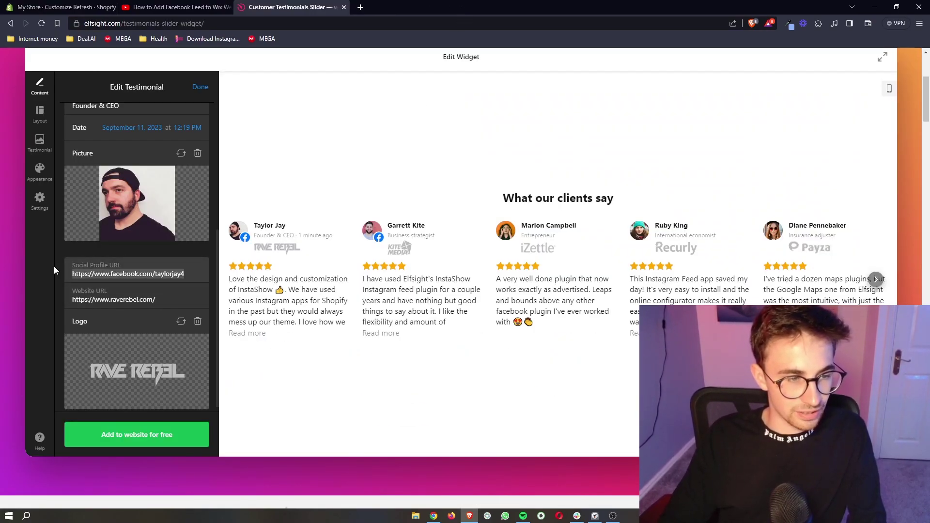
{"action": "scroll", "coordinate": [108, 240], "scroll_direction": "up", "scroll_amount": 2}
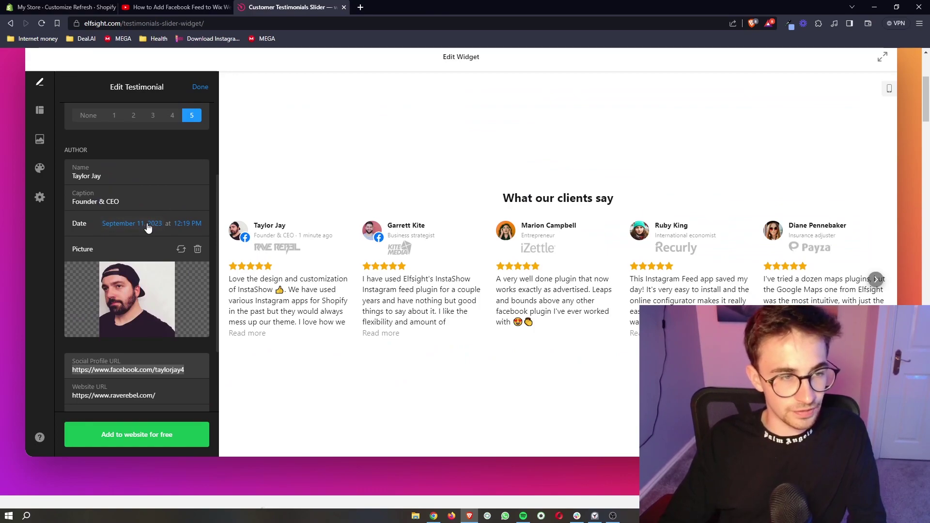
{"action": "left_click", "coordinate": [106, 173]}
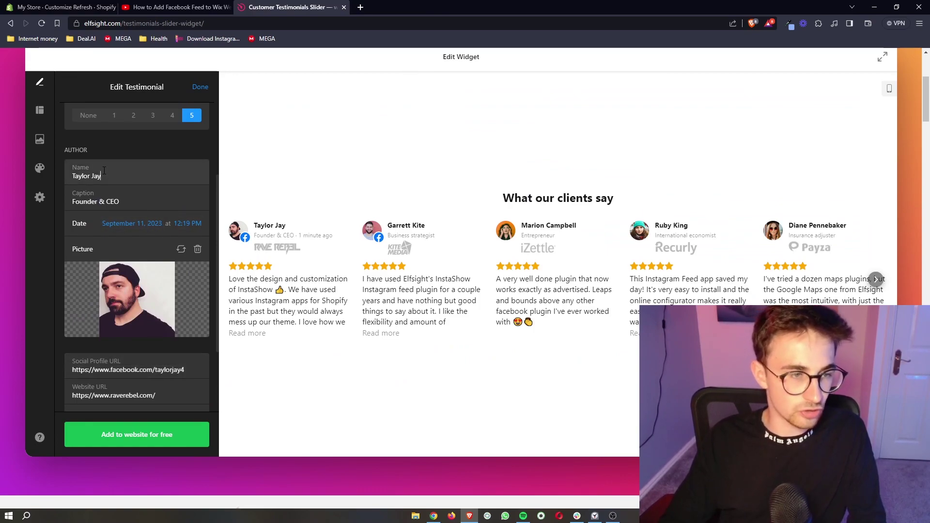
{"action": "scroll", "coordinate": [171, 146], "scroll_direction": "up", "scroll_amount": 2}
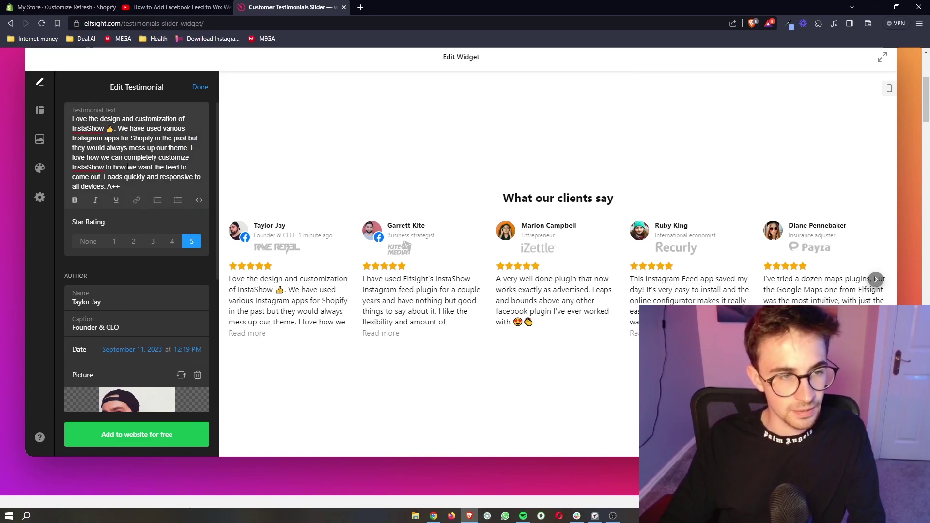
{"action": "key", "text": "Return"}
{"action": "key", "text": "Return"}
{"action": "key", "text": "Return"}
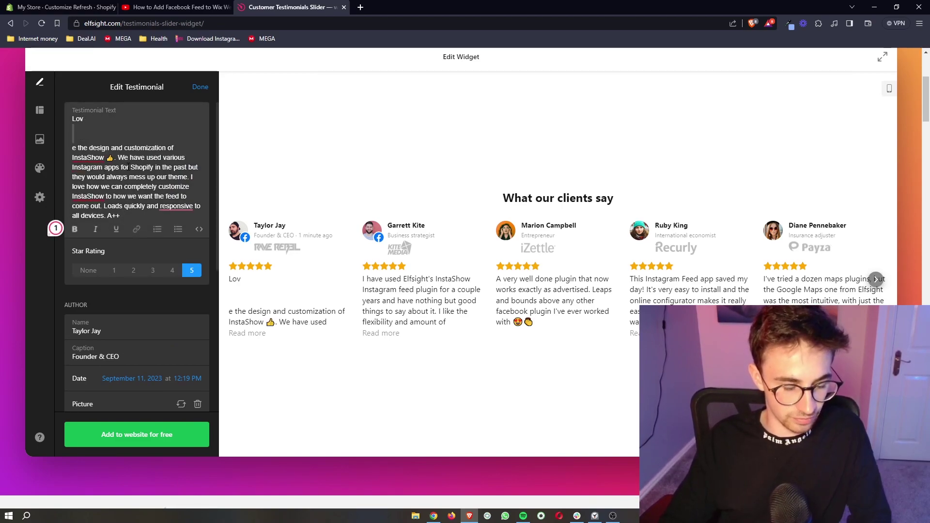
{"action": "key", "text": "BackSpace"}
{"action": "key", "text": "BackSpace"}
{"action": "key", "text": "BackSpace"}
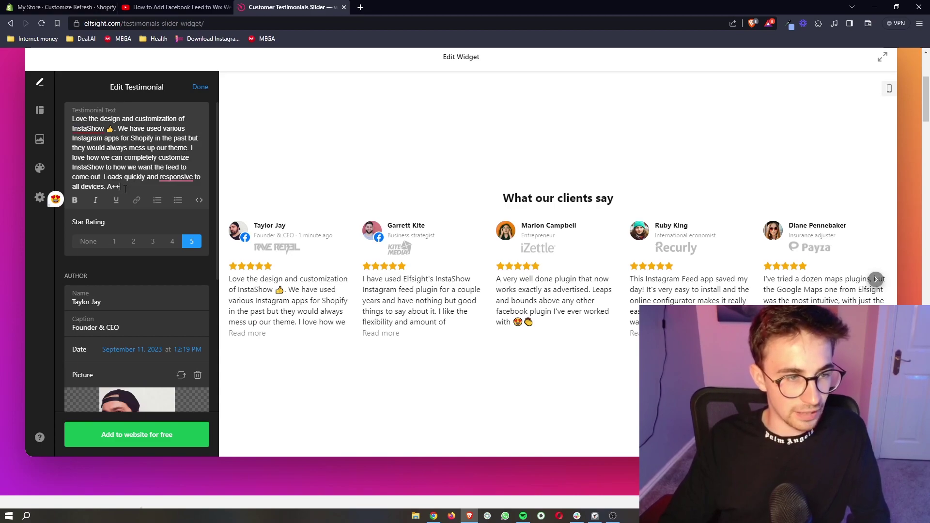
{"action": "left_click_drag", "start_coordinate": [125, 188], "coordinate": [80, 104]}
Finish the testimonial edit and save the widget with 'Add to website for free'
{"action": "left_click", "coordinate": [198, 88]}
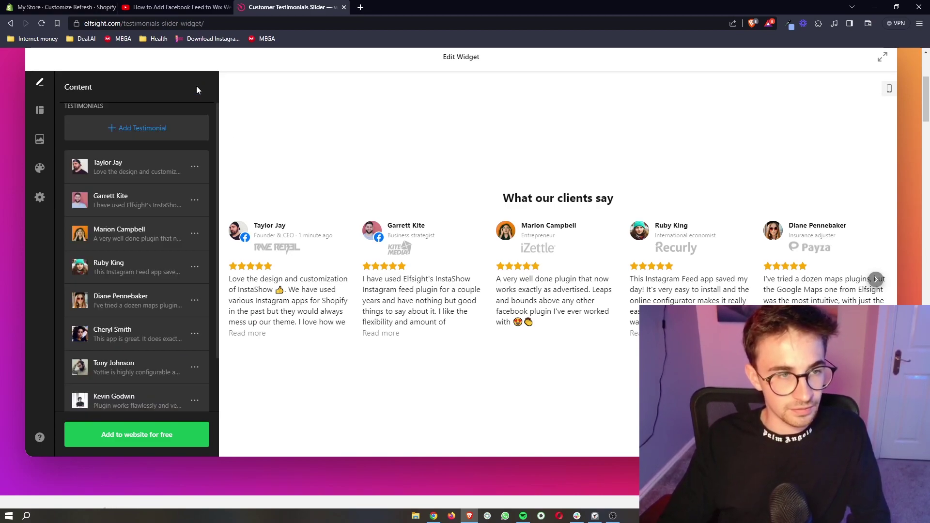
{"action": "scroll", "coordinate": [115, 197], "scroll_direction": "down", "scroll_amount": 1}
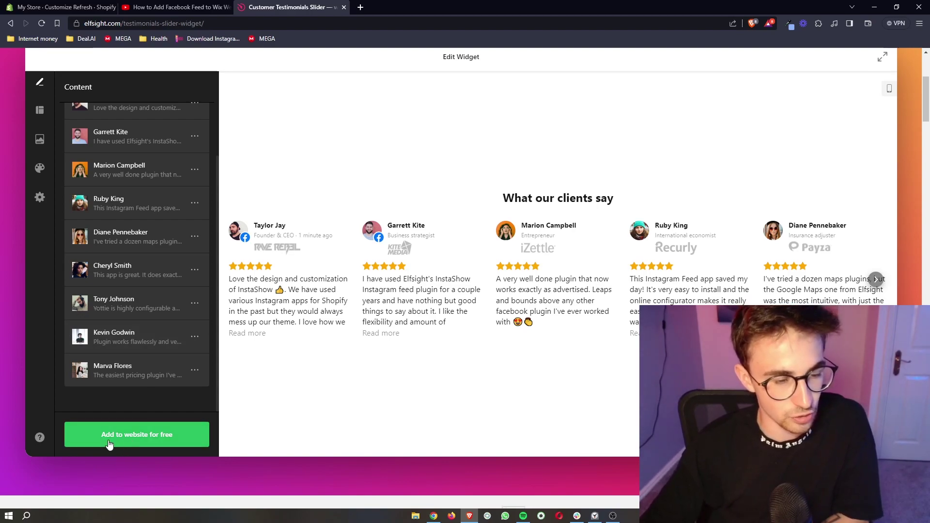
{"action": "left_click", "coordinate": [152, 436]}
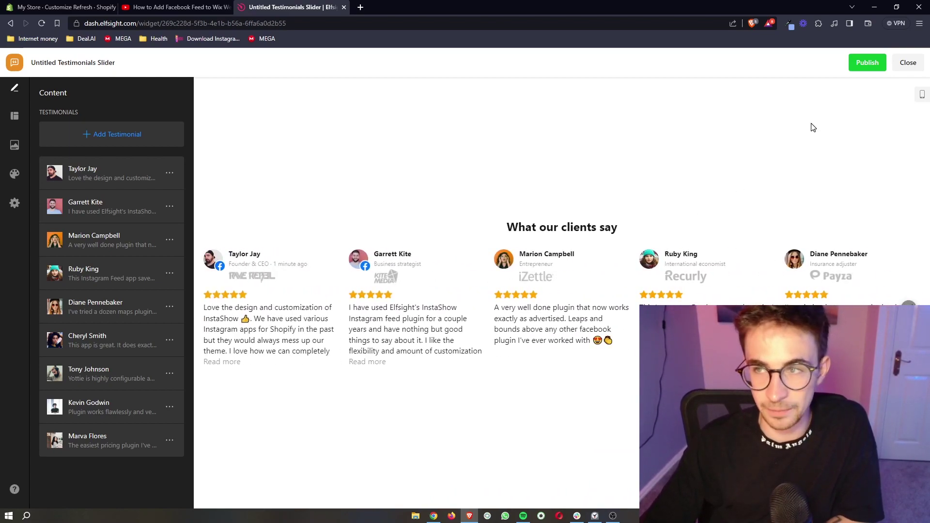
Publish the widget, review the pricing plans at normal zoom, and select the free Lite plan
{"action": "left_click", "coordinate": [876, 63]}
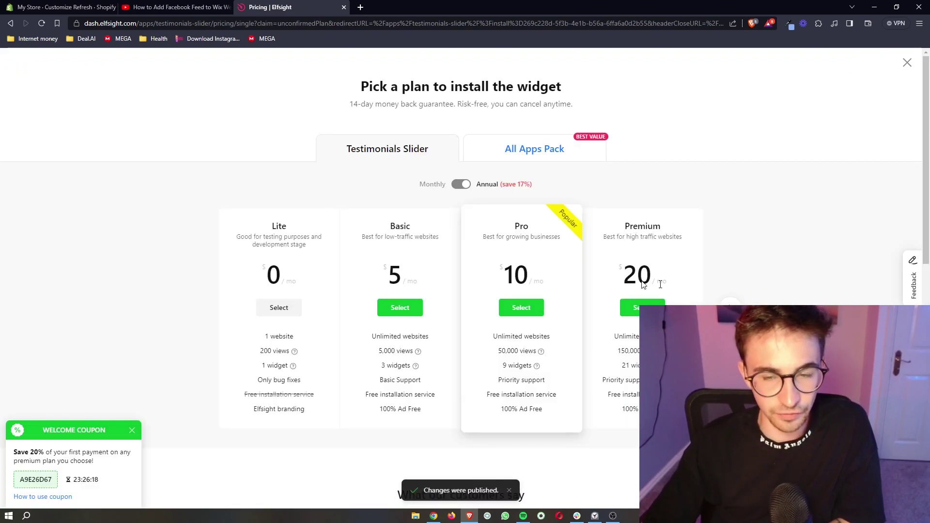
{"action": "double_click", "coordinate": [630, 350]}
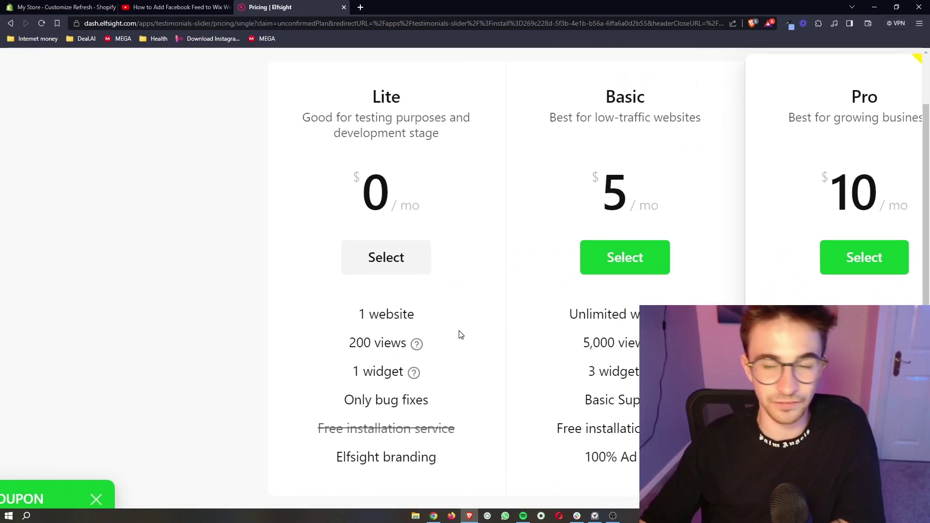
{"action": "key", "text": "ctrl+0"}
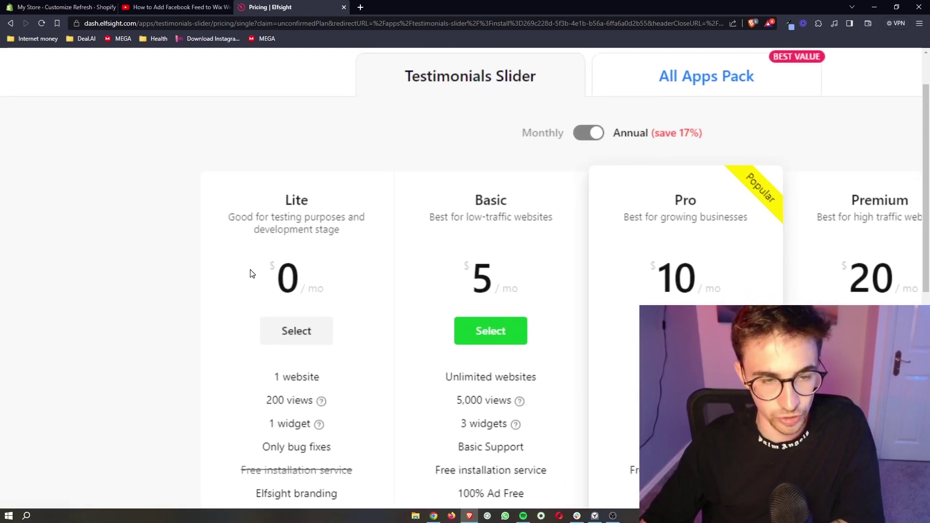
{"action": "left_click", "coordinate": [280, 308]}
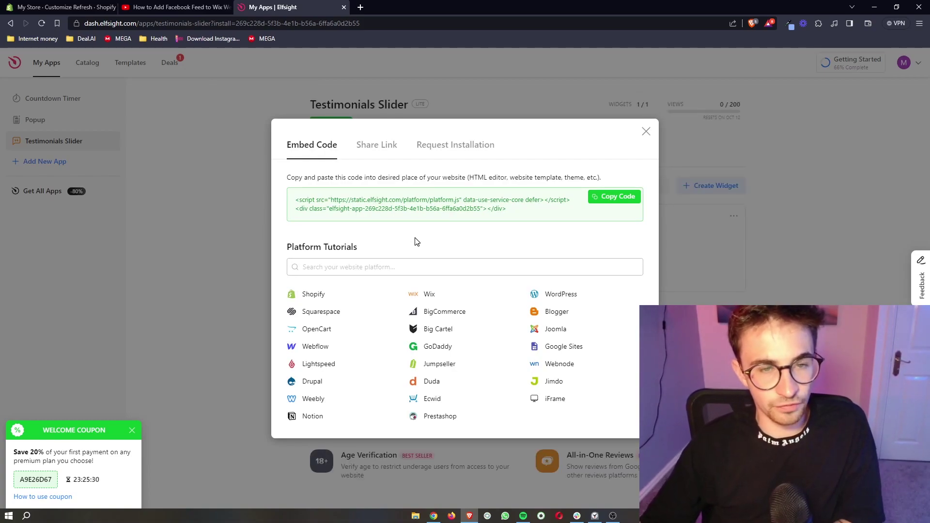
Copy the Testimonials Slider embed code, then return to the Shopify theme editor
{"action": "left_click_drag", "start_coordinate": [514, 214], "coordinate": [340, 194]}
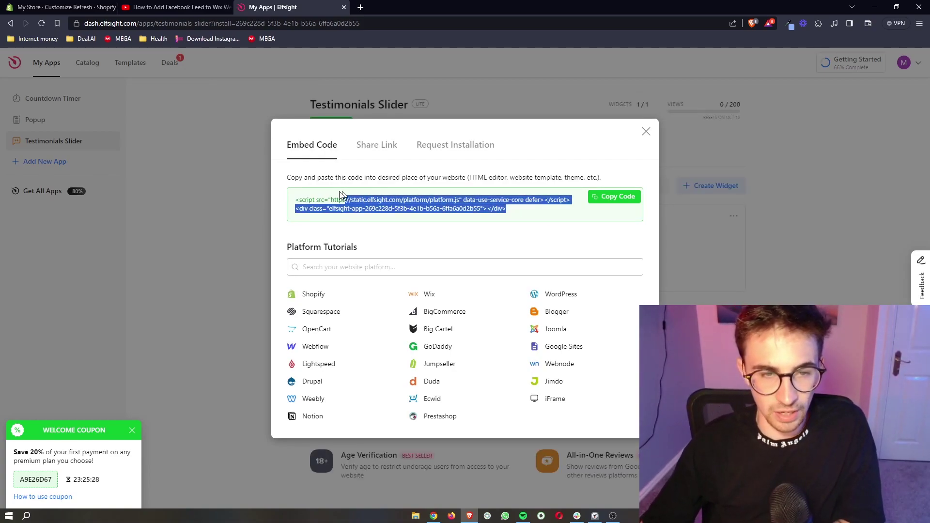
{"action": "left_click", "coordinate": [527, 222]}
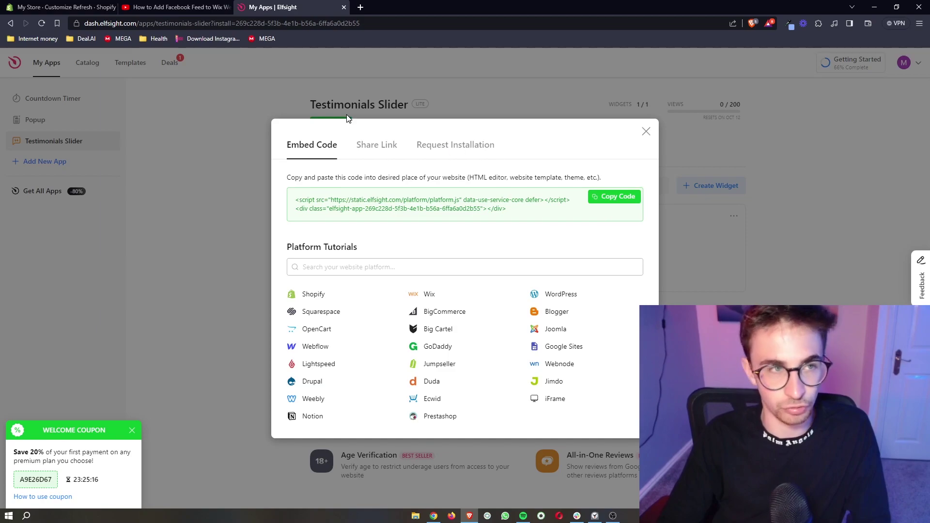
{"action": "left_click", "coordinate": [62, 5]}
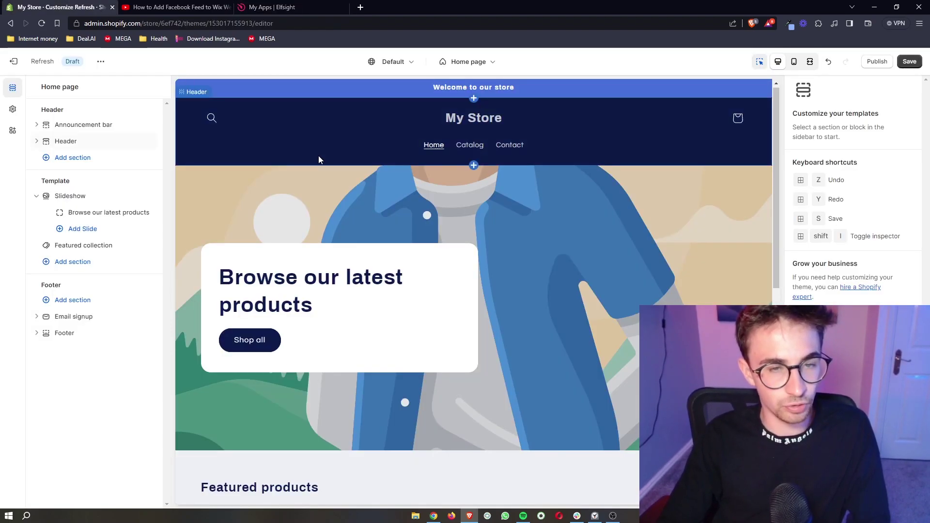
{"action": "scroll", "coordinate": [415, 222], "scroll_direction": "down", "scroll_amount": 1}
{"action": "scroll", "coordinate": [446, 243], "scroll_direction": "down", "scroll_amount": 1}
{"action": "scroll", "coordinate": [446, 243], "scroll_direction": "down", "scroll_amount": 1}
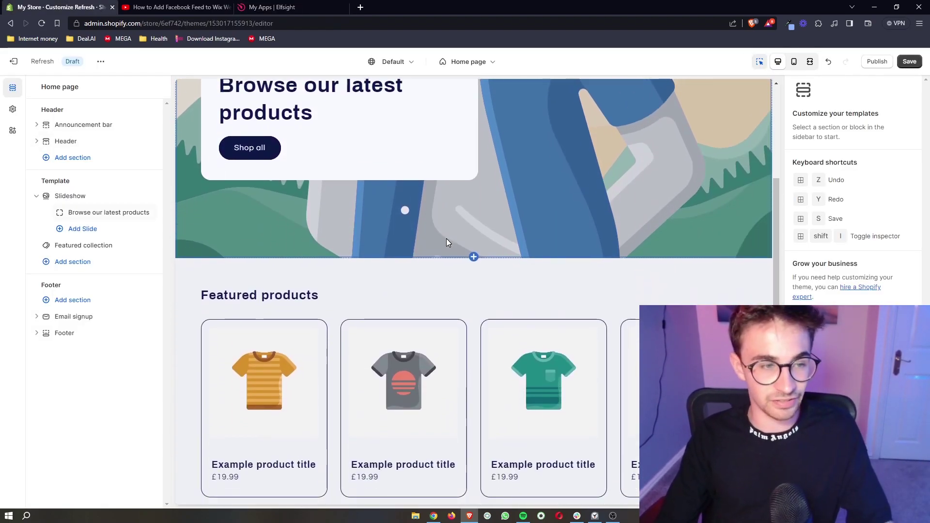
{"action": "scroll", "coordinate": [447, 244], "scroll_direction": "down", "scroll_amount": 1}
{"action": "scroll", "coordinate": [446, 243], "scroll_direction": "down", "scroll_amount": 1}
{"action": "scroll", "coordinate": [446, 243], "scroll_direction": "down", "scroll_amount": 1}
{"action": "scroll", "coordinate": [447, 242], "scroll_direction": "up", "scroll_amount": 4}
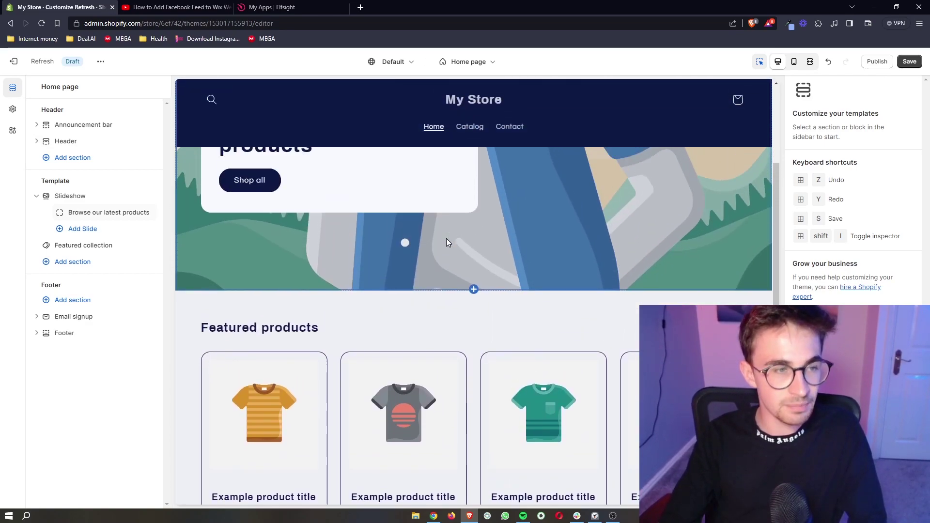
{"action": "scroll", "coordinate": [446, 243], "scroll_direction": "up", "scroll_amount": 1}
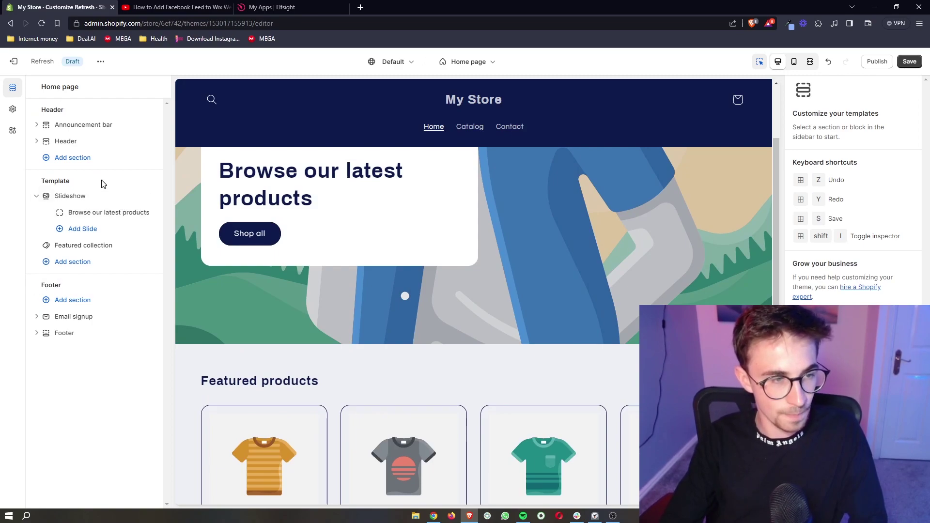
Open the Add section list under the home page Template
{"action": "left_click", "coordinate": [73, 261]}
{"action": "scroll", "coordinate": [200, 298], "scroll_direction": "down", "scroll_amount": 2}
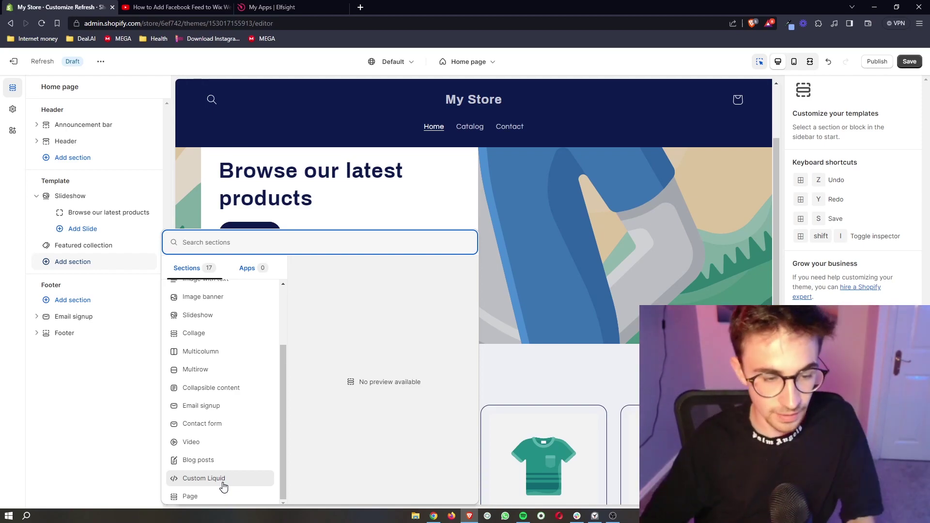
Add a Custom Liquid section with the Elfsight embed code and step through the slider's testimonials
{"action": "left_click", "coordinate": [206, 479]}
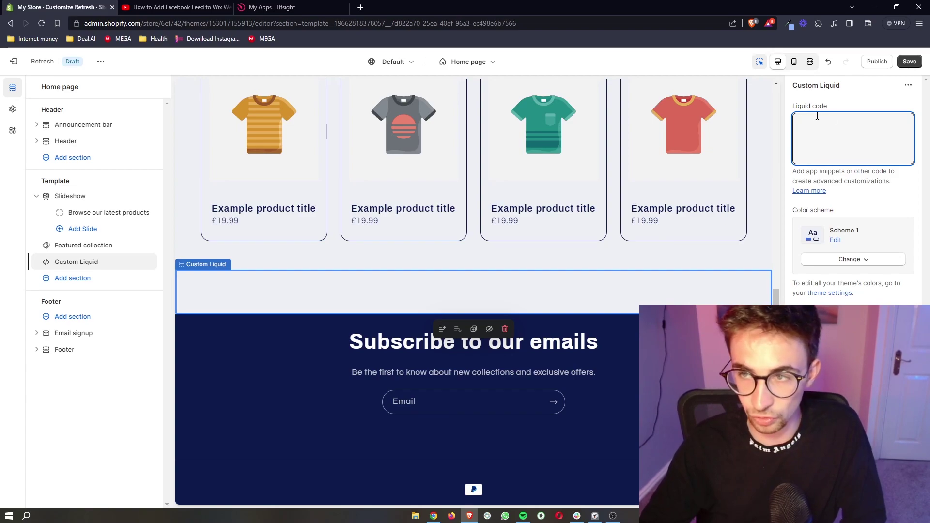
{"action": "type", "text": "<script src=\"https://static.elfsight.com/platform/platform.js\" data-use-service-core defer></script> <div class=\"elfsight-app-269c228d-5f3b-4e1b-b56a-6ffa6a0d2b55\"></div>"}
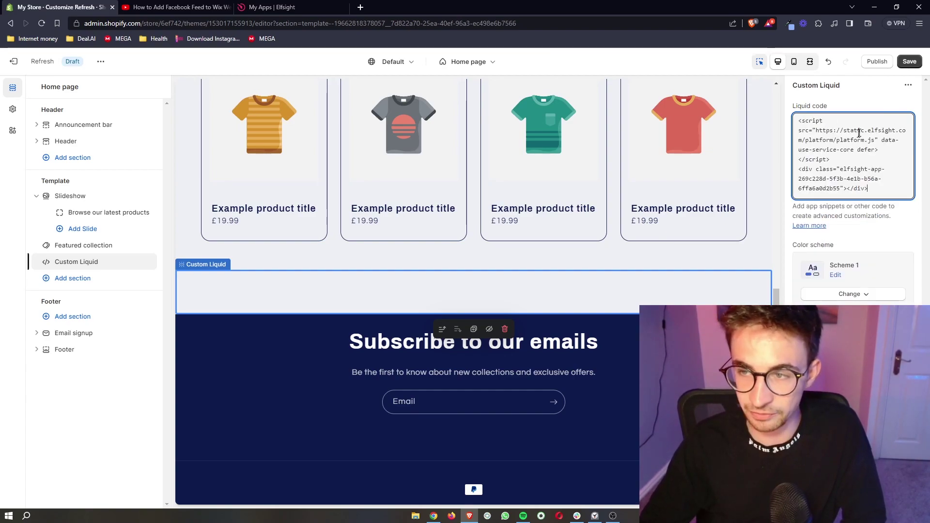
{"action": "left_click", "coordinate": [873, 109]}
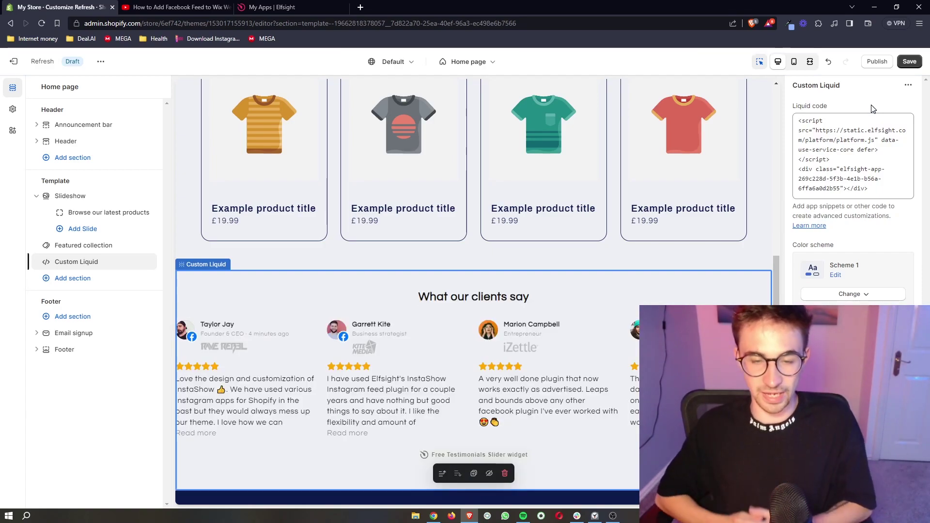
{"action": "scroll", "coordinate": [281, 268], "scroll_direction": "down", "scroll_amount": 2}
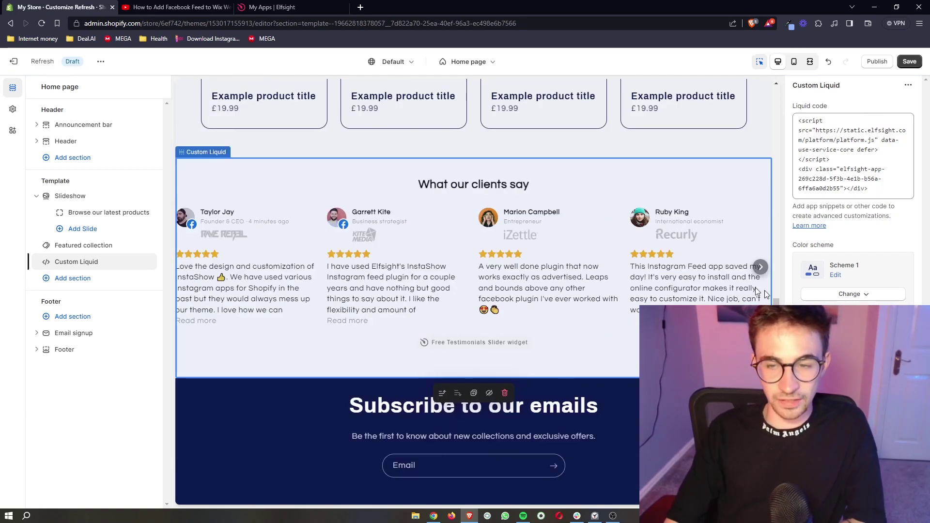
{"action": "left_click", "coordinate": [766, 267]}
{"action": "left_click", "coordinate": [766, 267]}
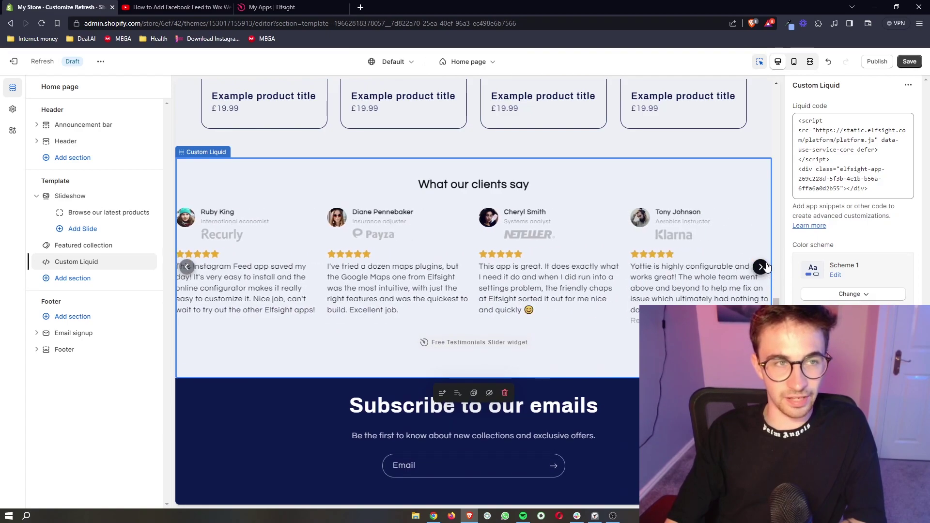
{"action": "left_click", "coordinate": [760, 268]}
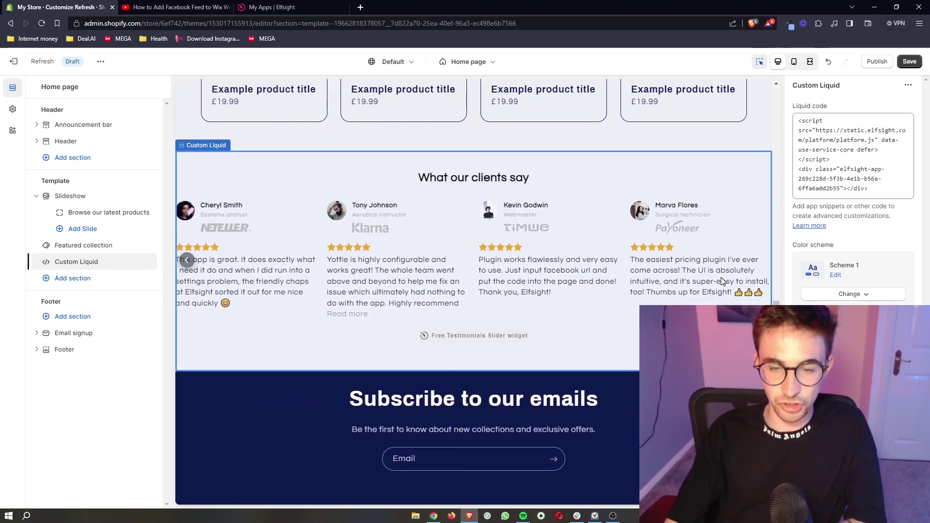